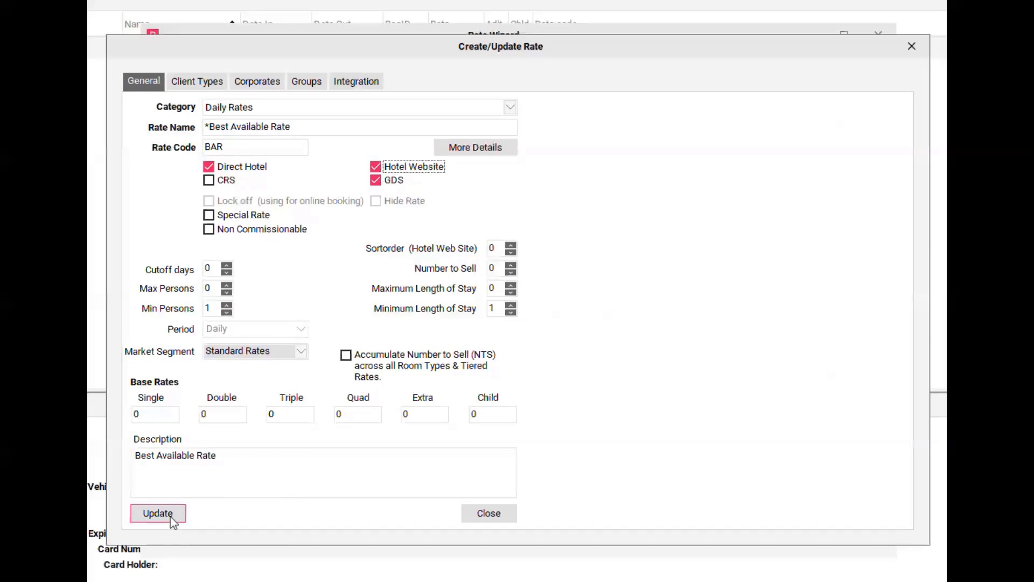
- Save the Best Available Rate with the Hotel Website distribution channel enabled
click(172, 519)
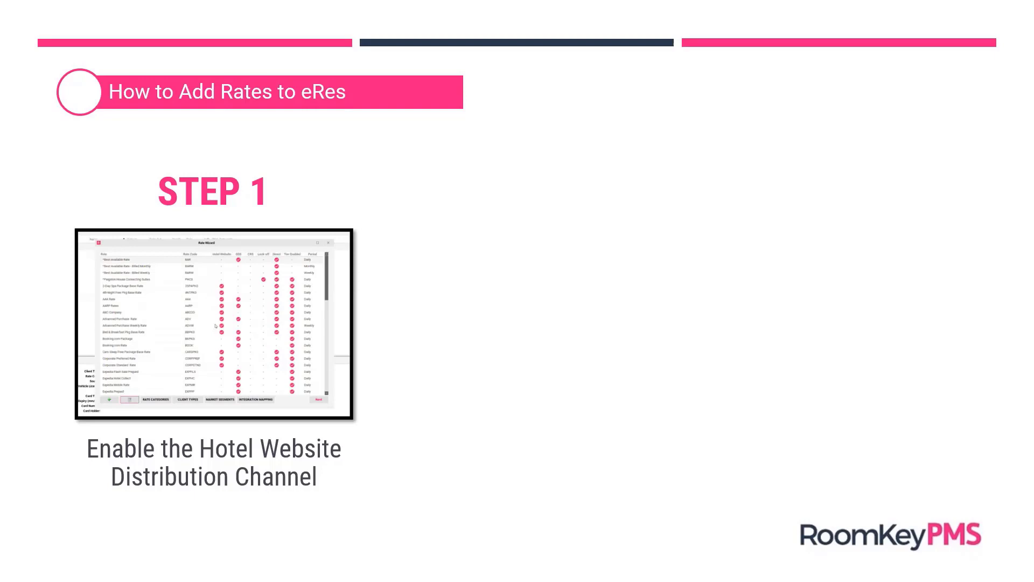
- Reveal Step 2 on the summary slide and play its rate-prices demonstration video
click(37, 543)
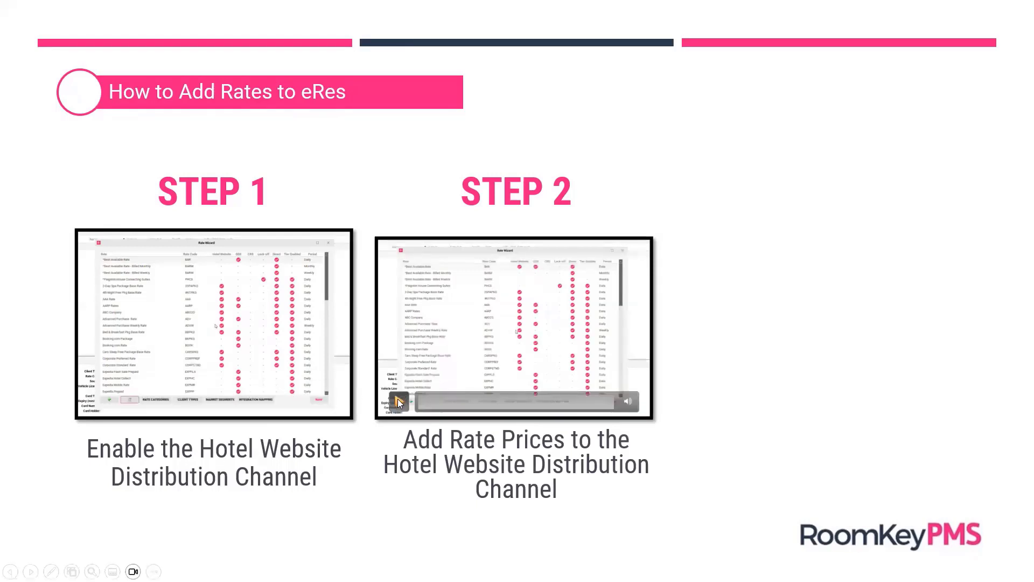
click(399, 401)
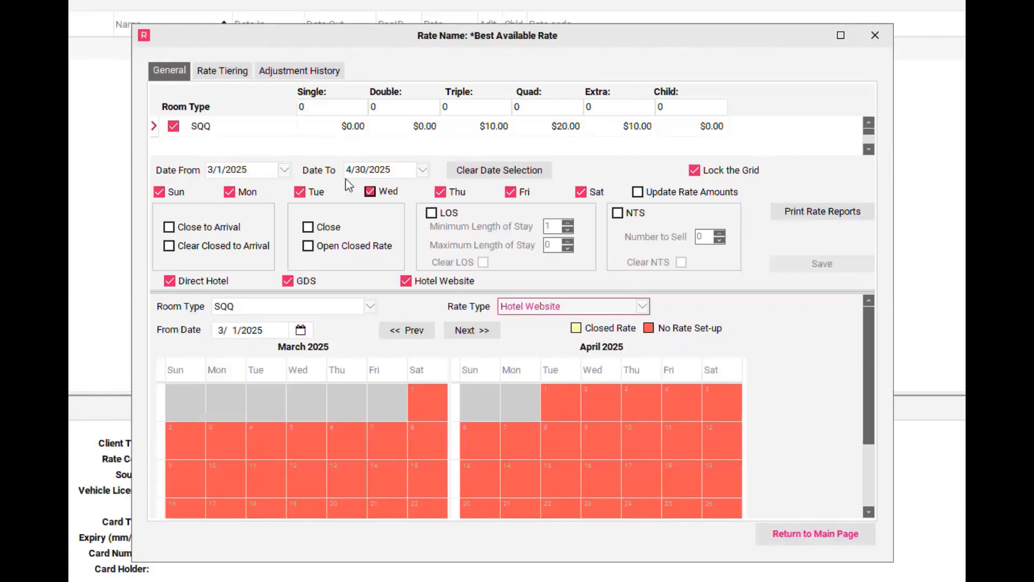
- Enter 100 as the Single, Double, Triple and Quad prices
click(318, 105)
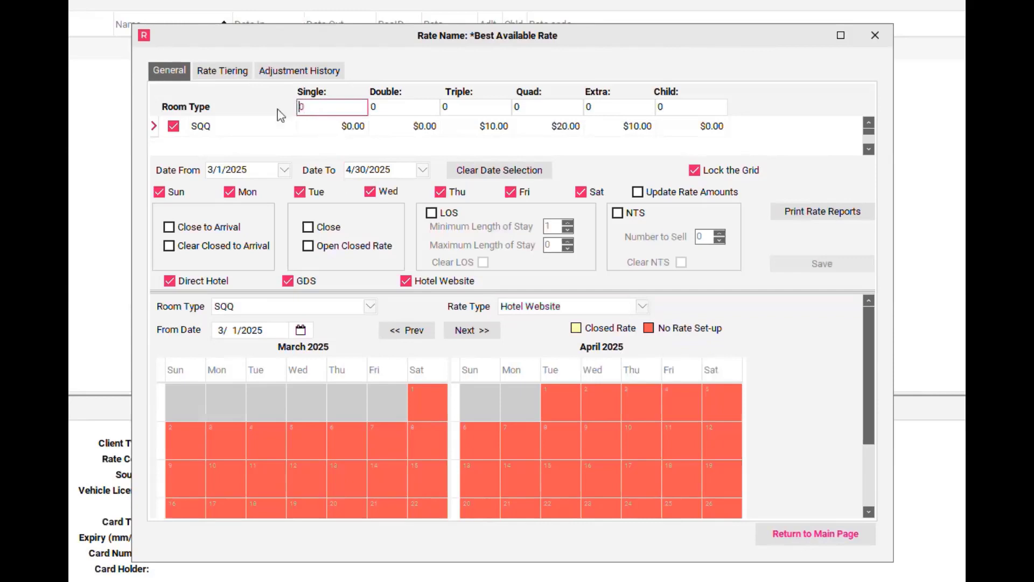
text(100)
key(Tab)
text(100)
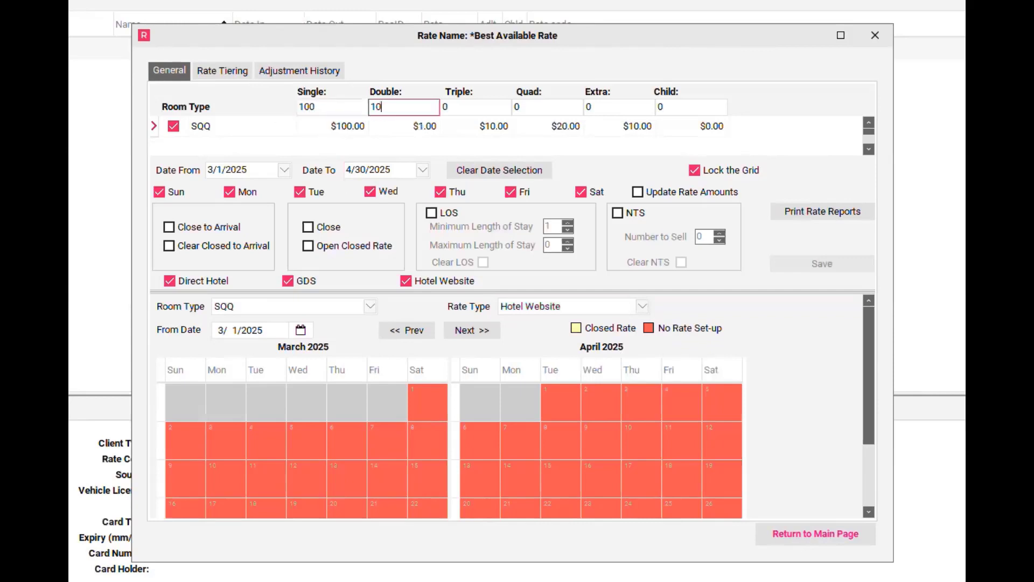
key(Tab)
text(100)
key(Tab)
text(100)
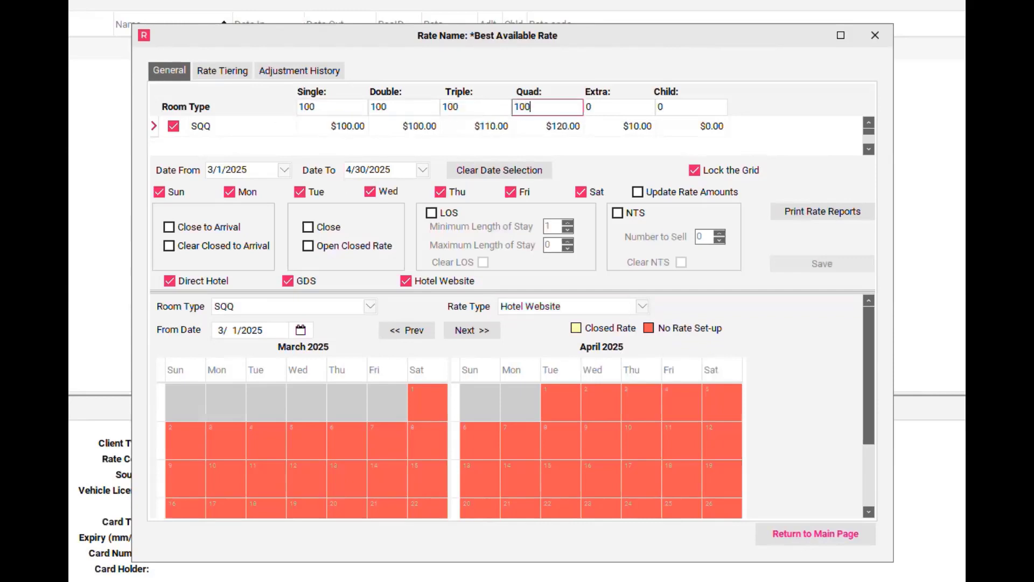
key(Tab)
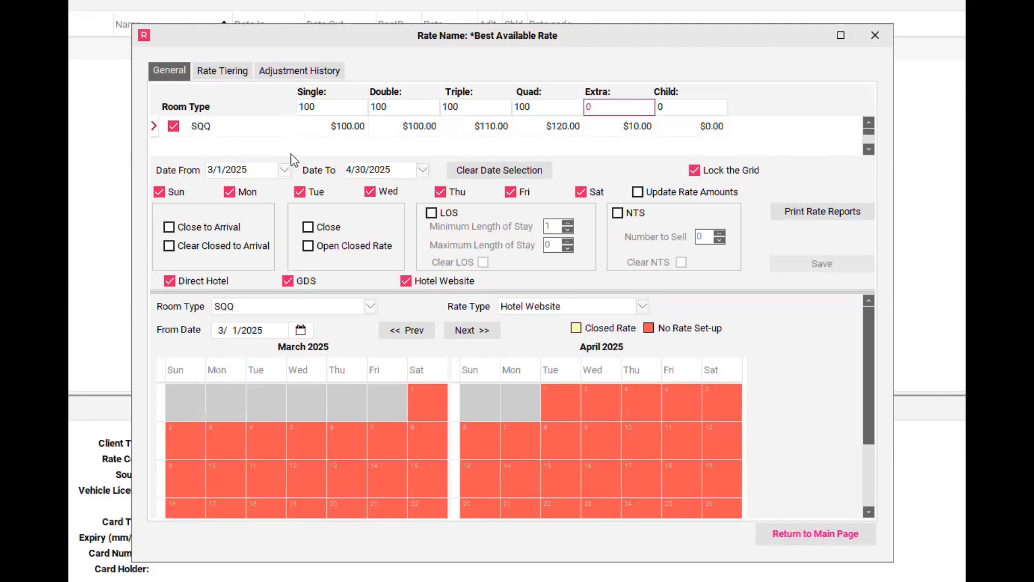
- Set dates 3/1/2025 to 4/30/2025, turn on Update Rate Amounts, and untick GDS and Direct Hotel
click(284, 171)
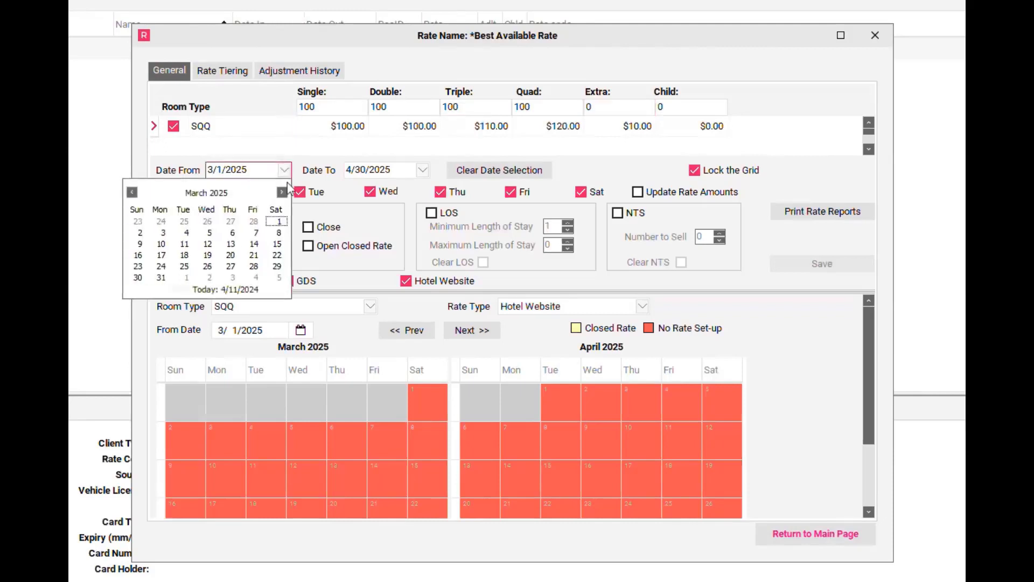
click(280, 222)
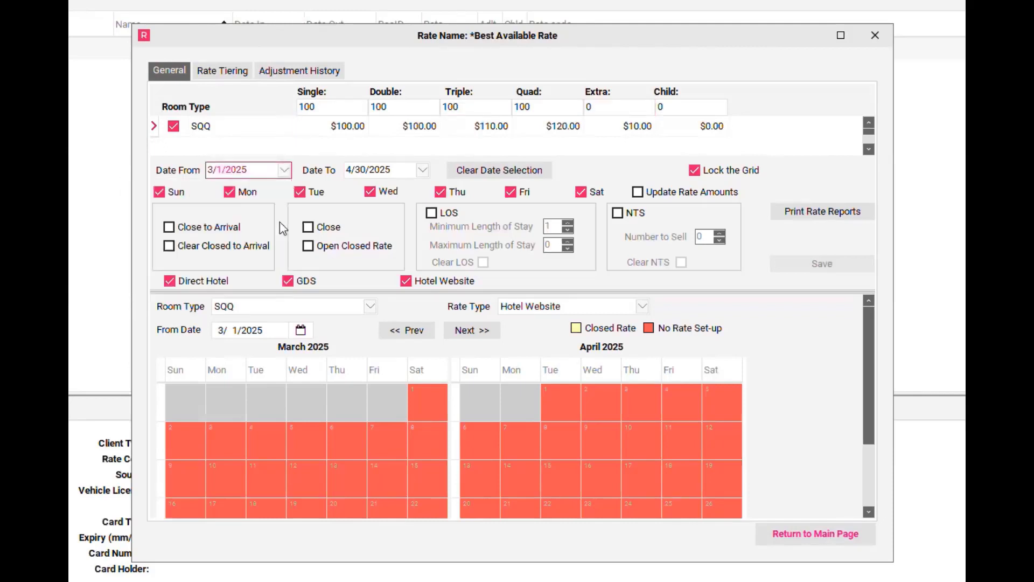
click(422, 171)
click(420, 192)
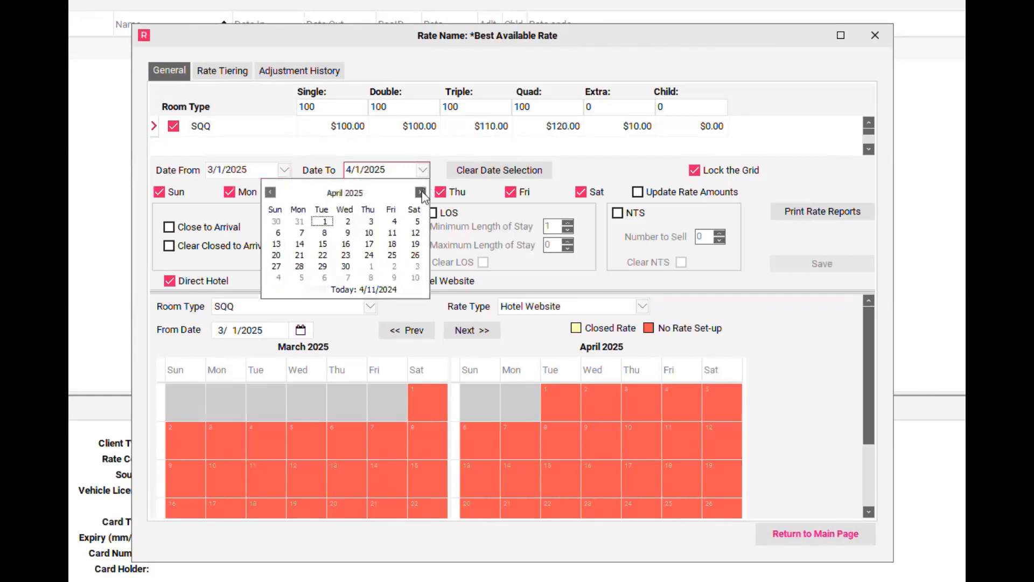
click(345, 267)
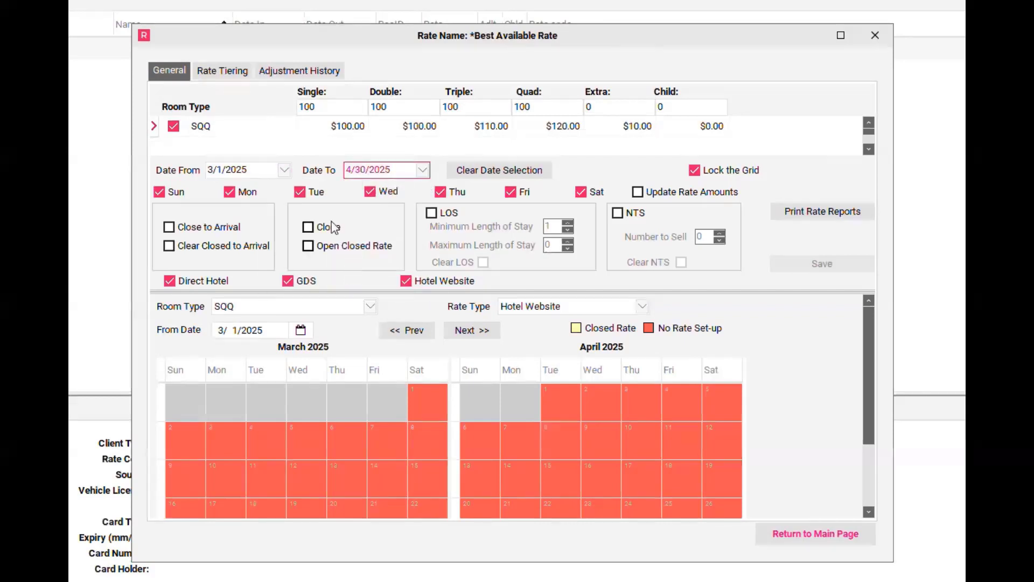
click(636, 194)
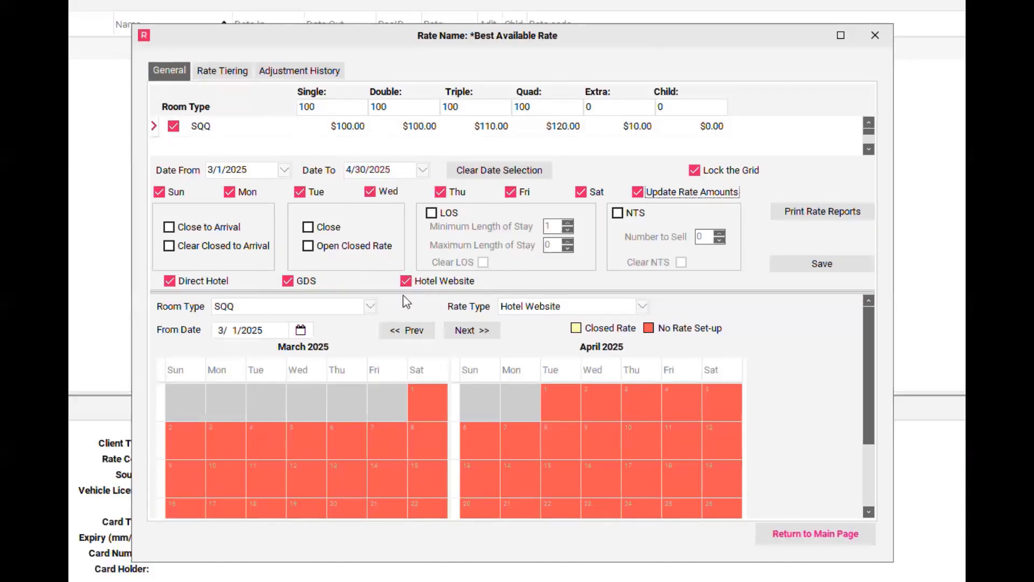
click(289, 283)
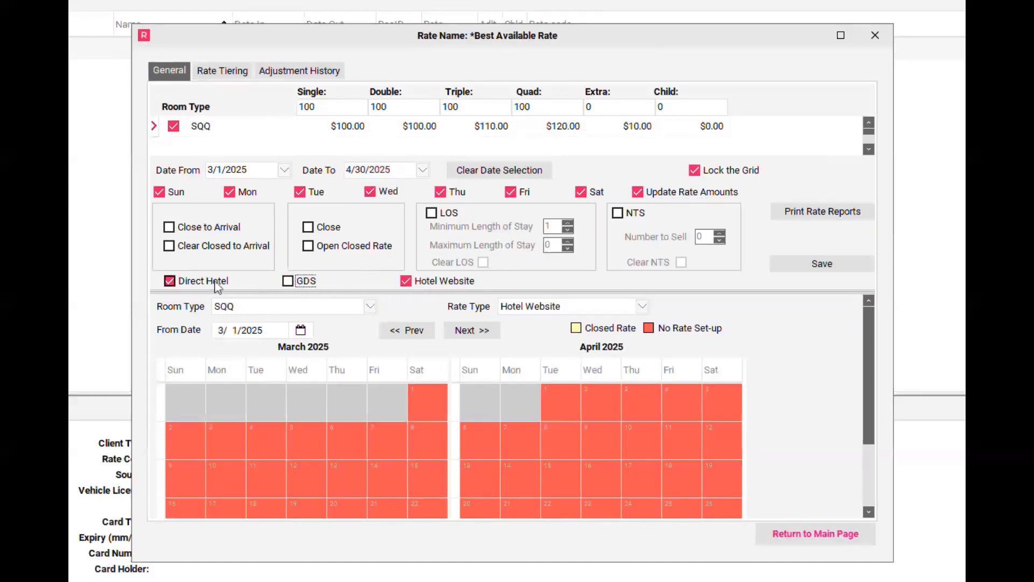
click(170, 283)
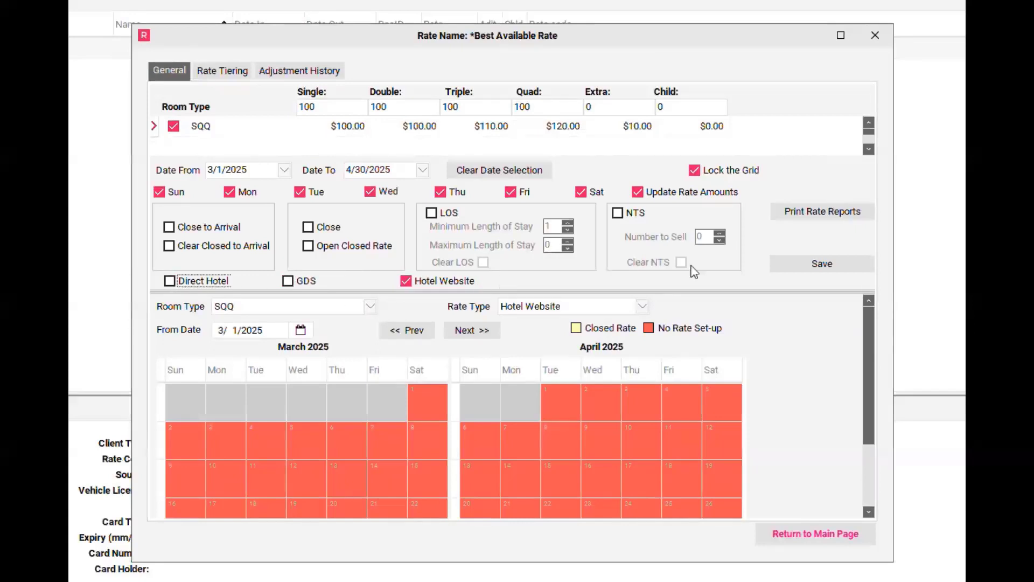
- Save the 100 rate amounts, confirm the update, and apply them to all tiered rate plans
click(802, 268)
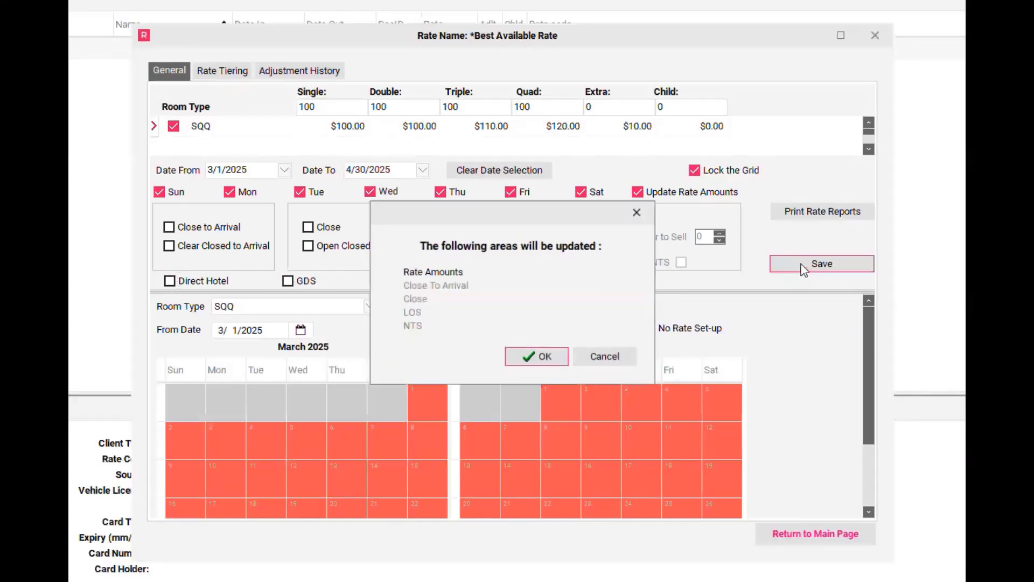
click(544, 357)
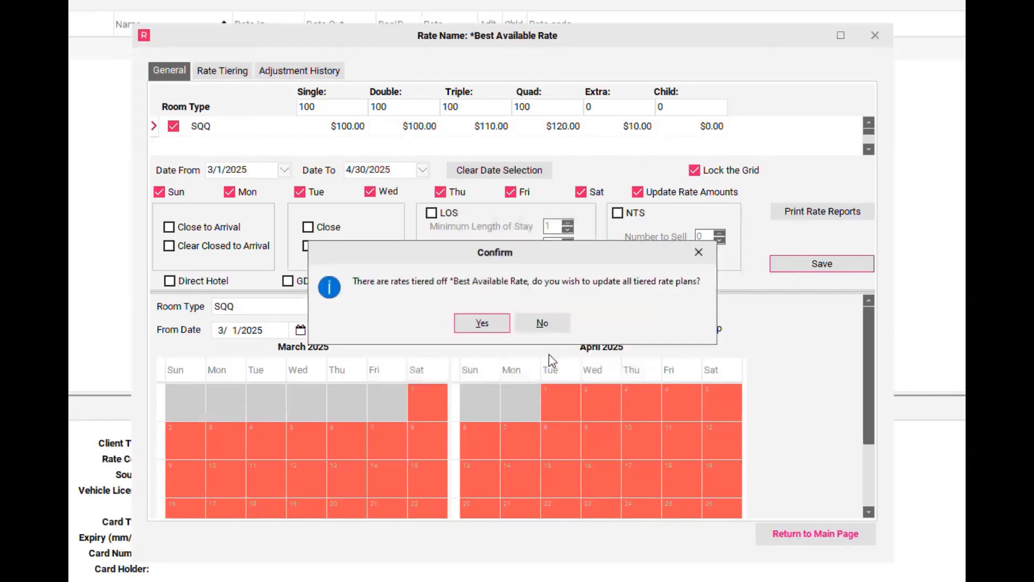
click(491, 318)
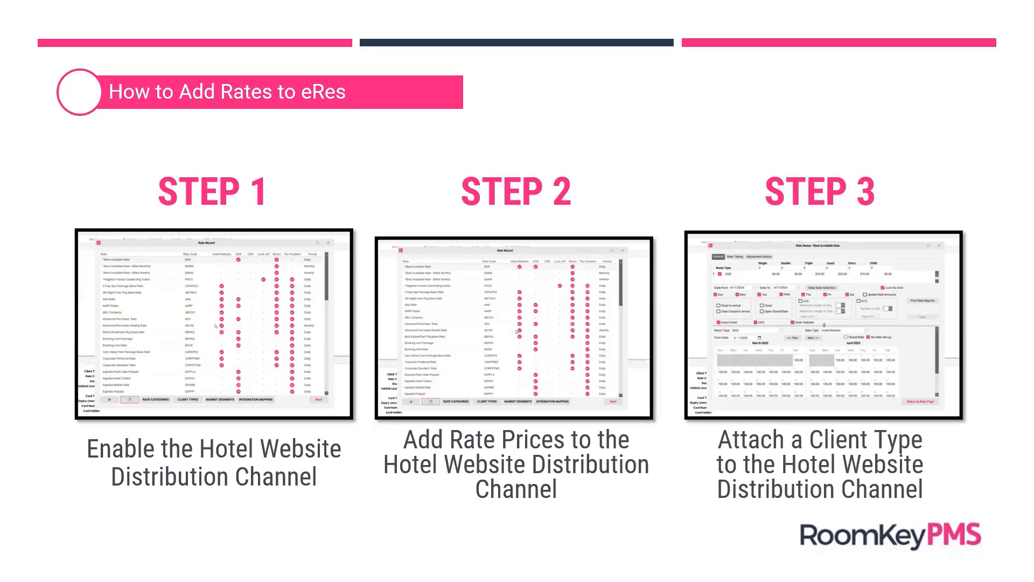
- Play the Step 3 demonstration video on attaching a client type
mouse_move(709, 404)
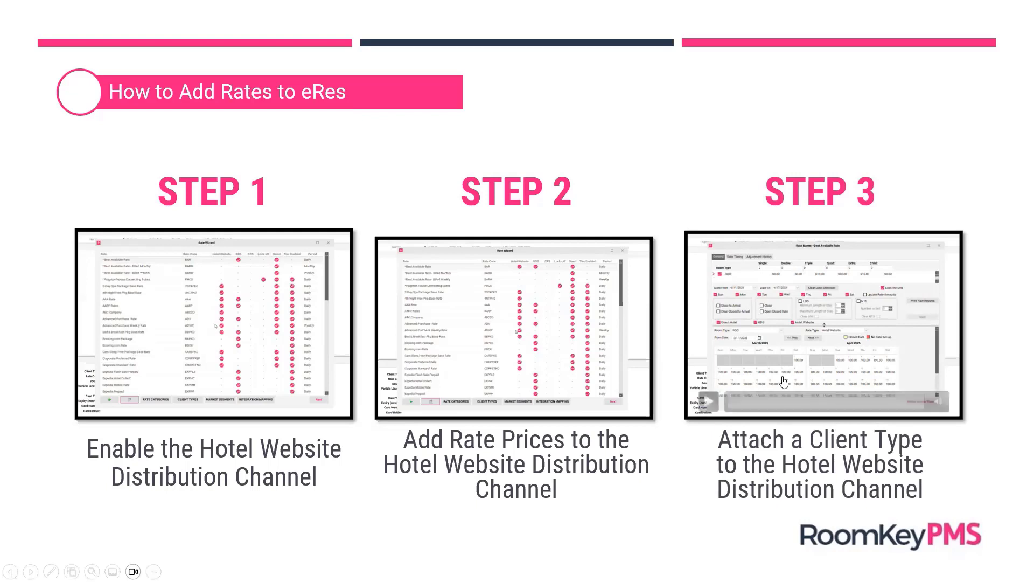
click(709, 404)
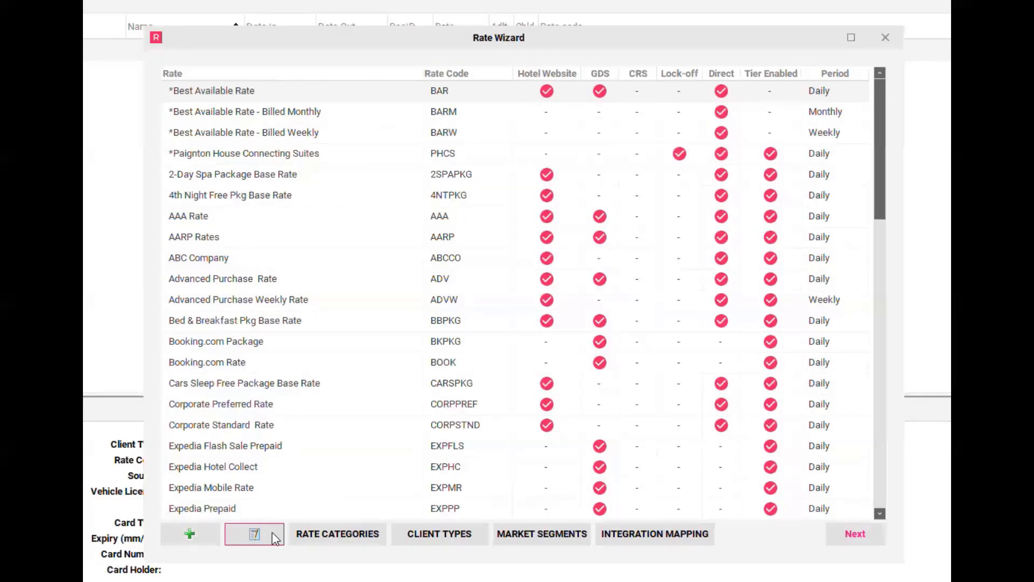
- Tick Website/eRes Booking under Hotel Website in the rate's Client Types, update, and close the editor
click(254, 533)
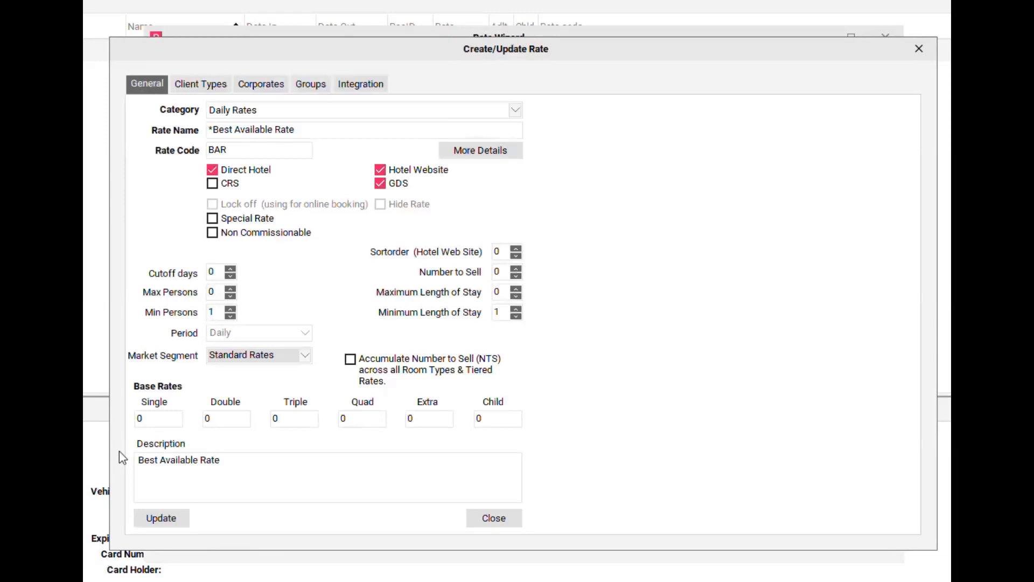
click(198, 89)
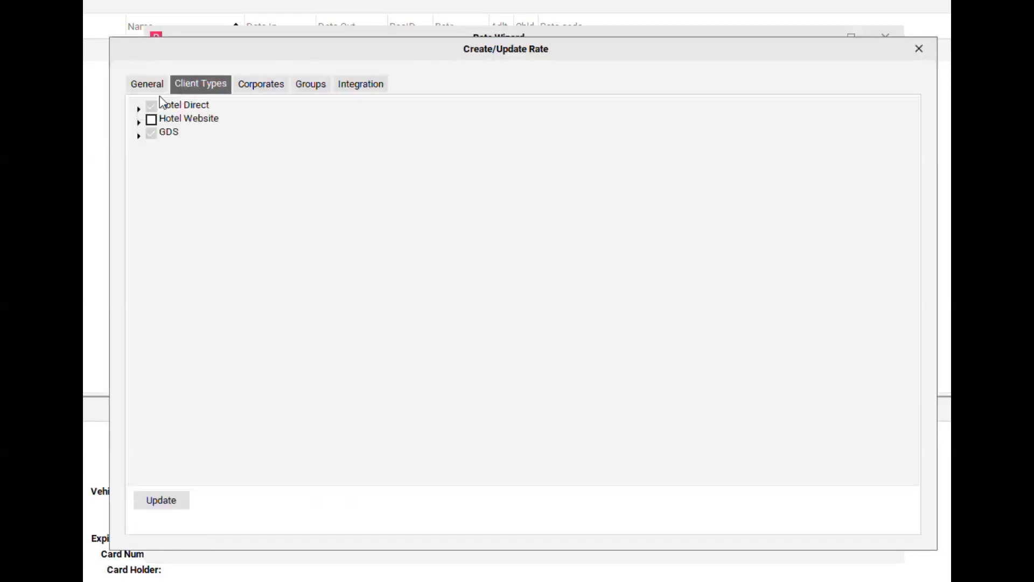
click(139, 123)
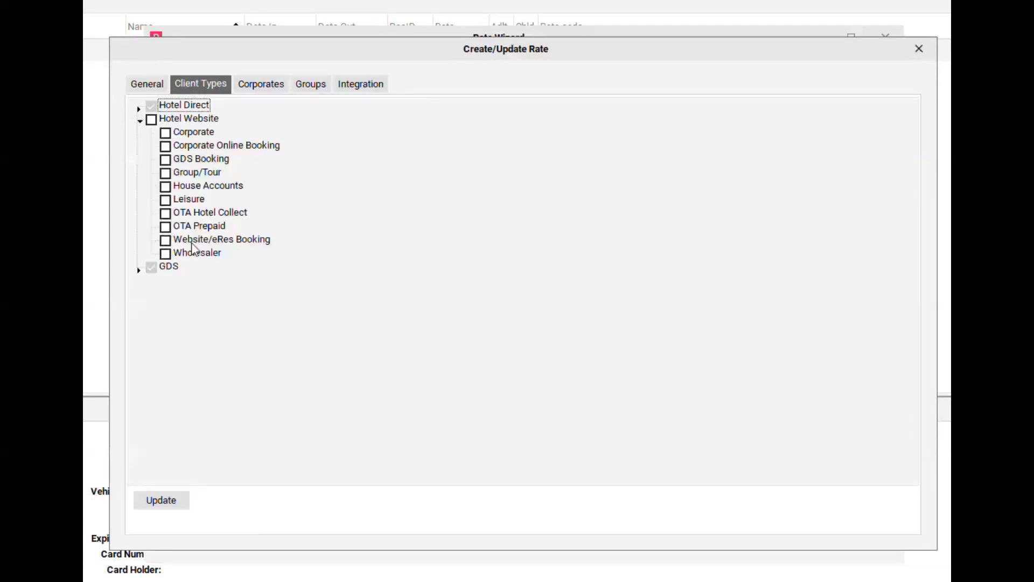
click(166, 240)
click(186, 507)
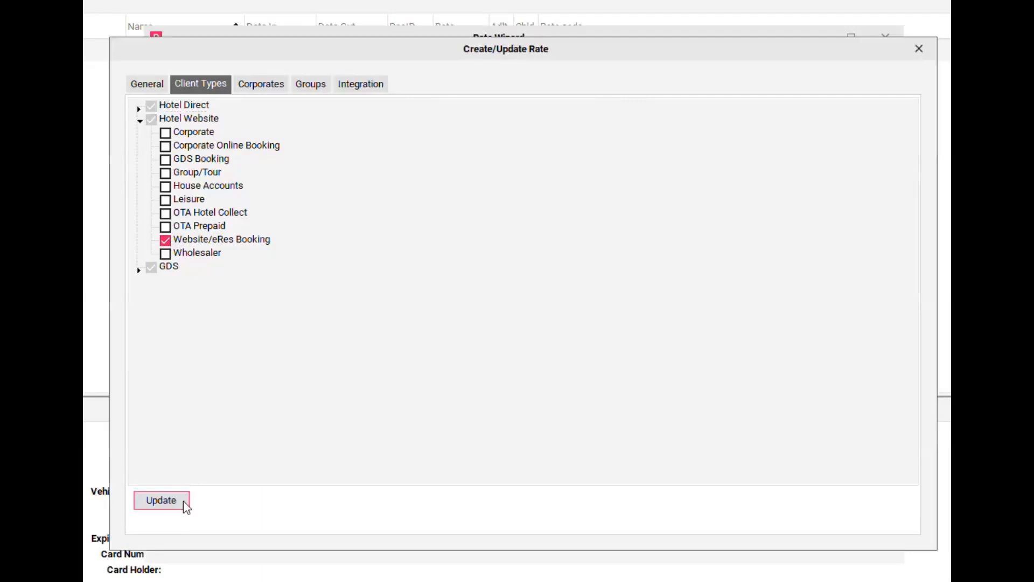
click(923, 55)
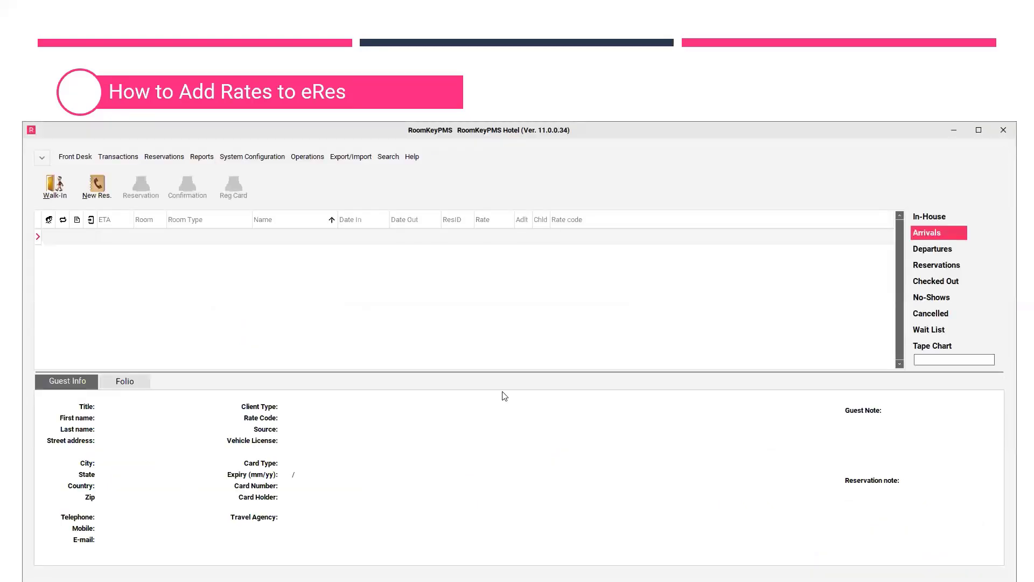
- Open the Client Types list from the system configuration's rates list
click(238, 159)
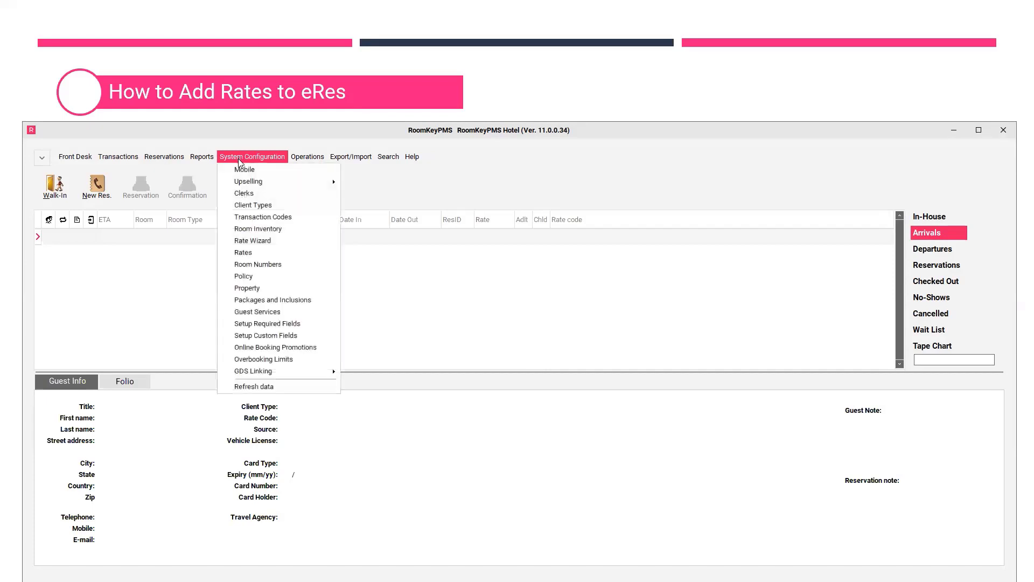
click(259, 244)
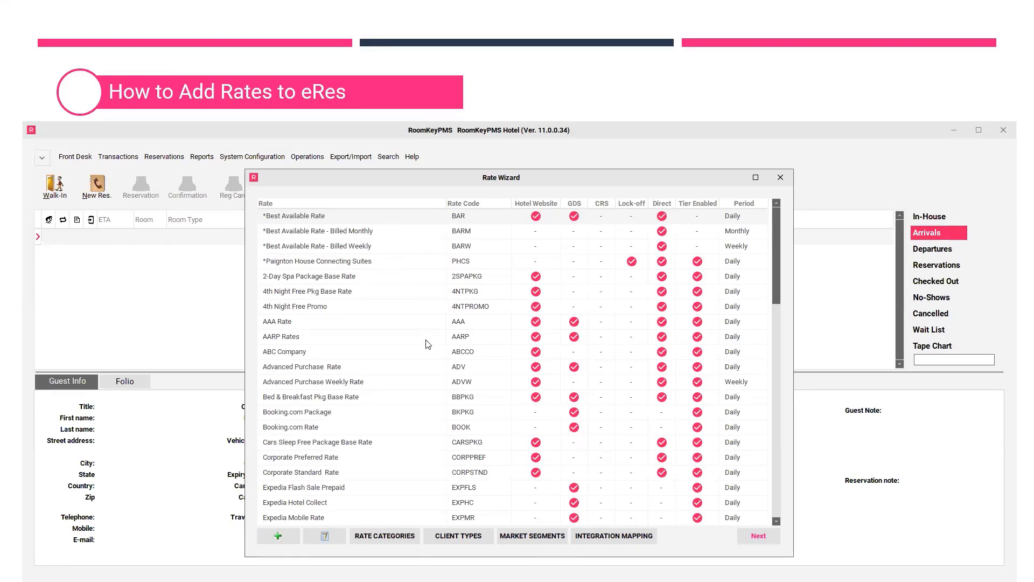
click(458, 536)
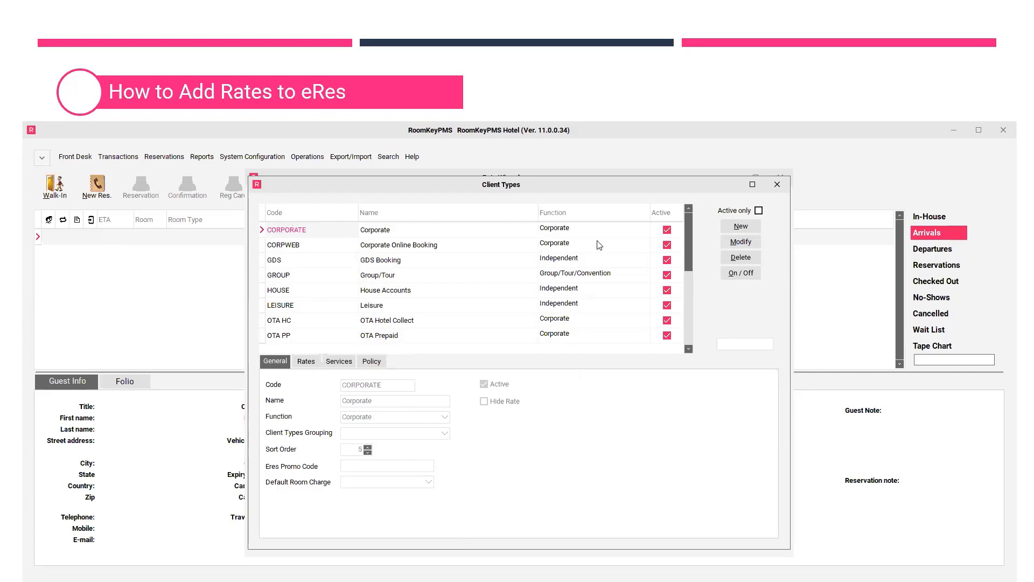
- Inspect the WEB Website/eRes Booking client type, cancel without changes, and close Client Types and Rate Wizard
drag(689, 234, 681, 311)
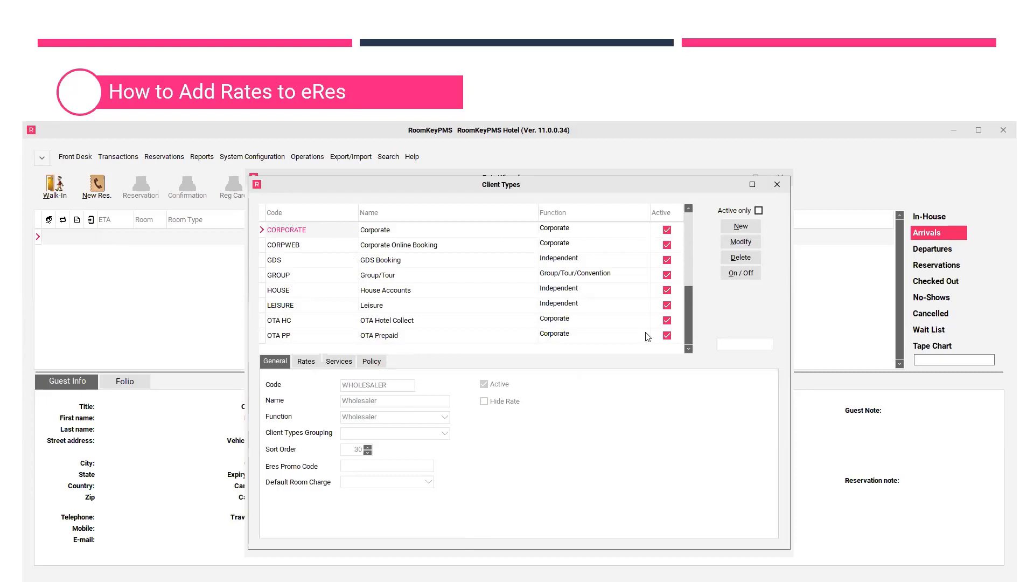
click(293, 323)
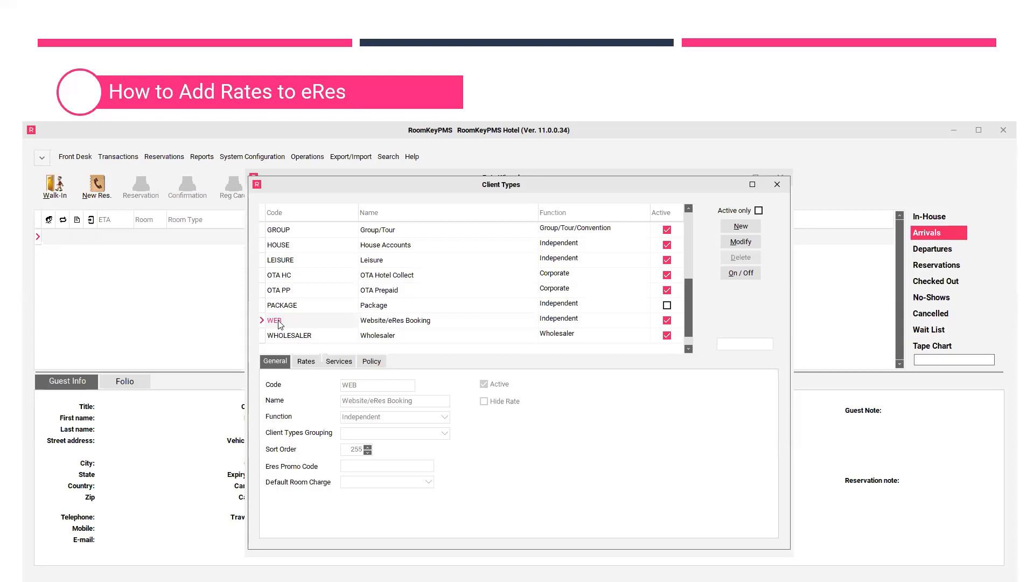
click(401, 323)
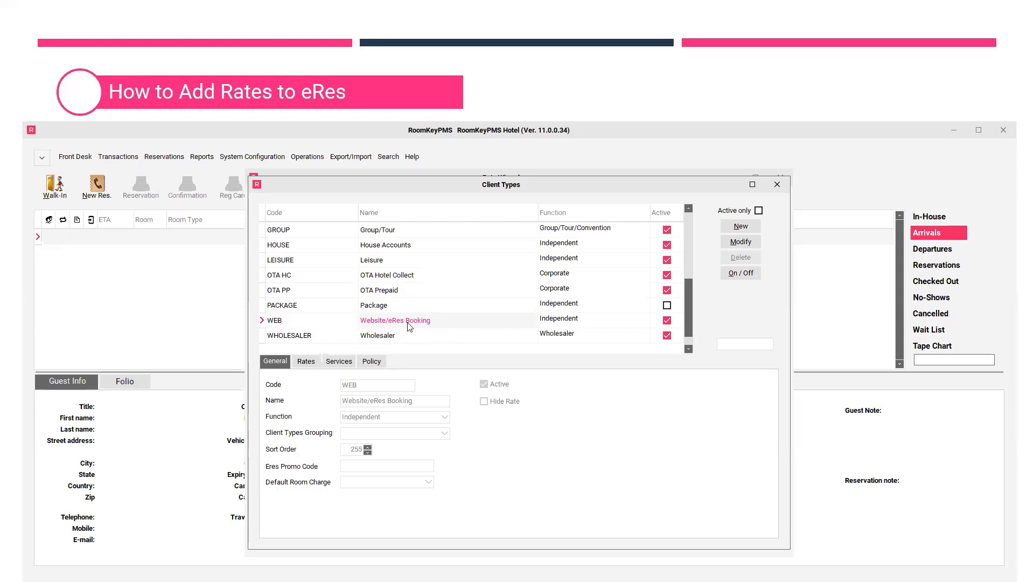
click(748, 243)
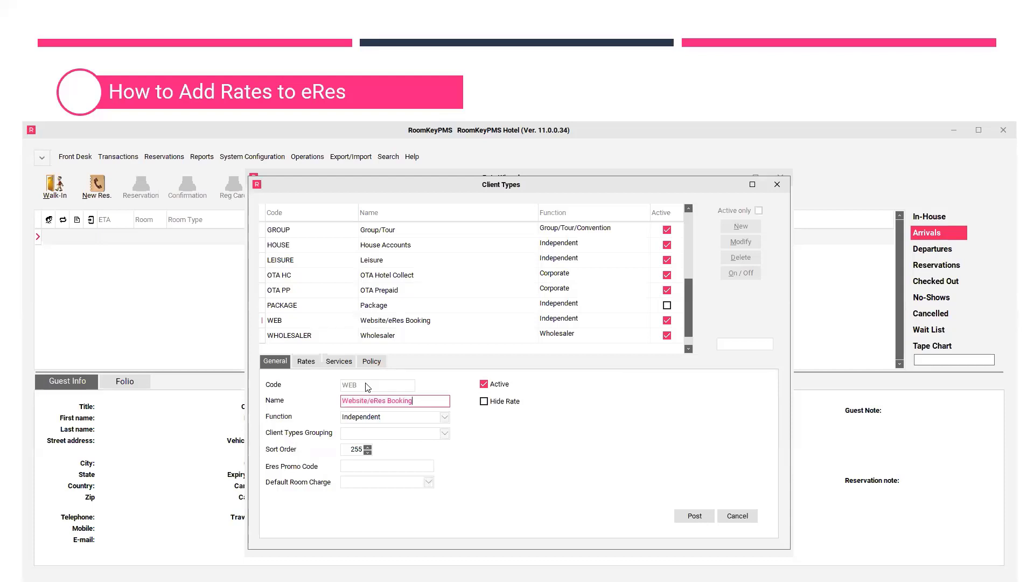
click(747, 516)
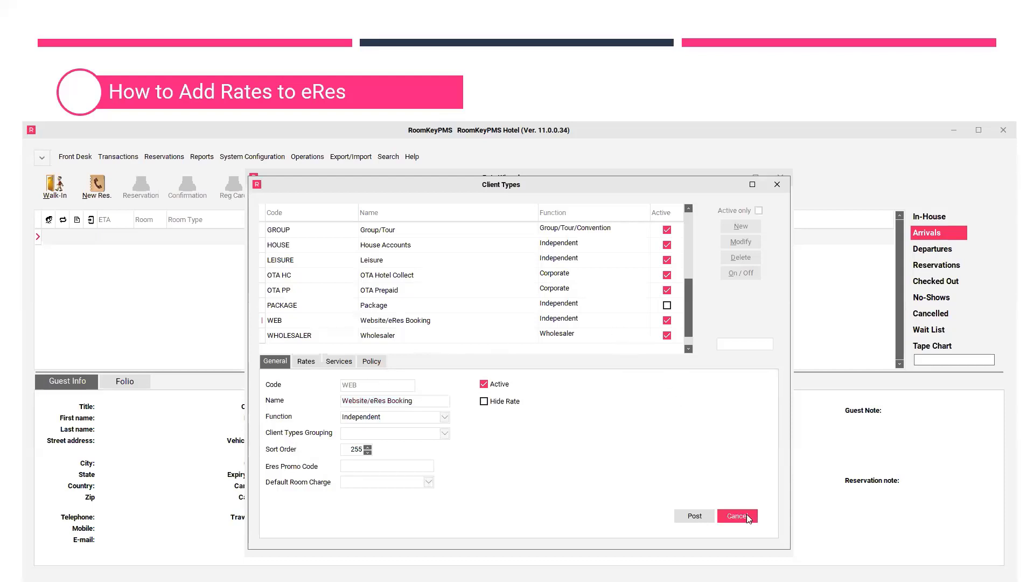
click(782, 188)
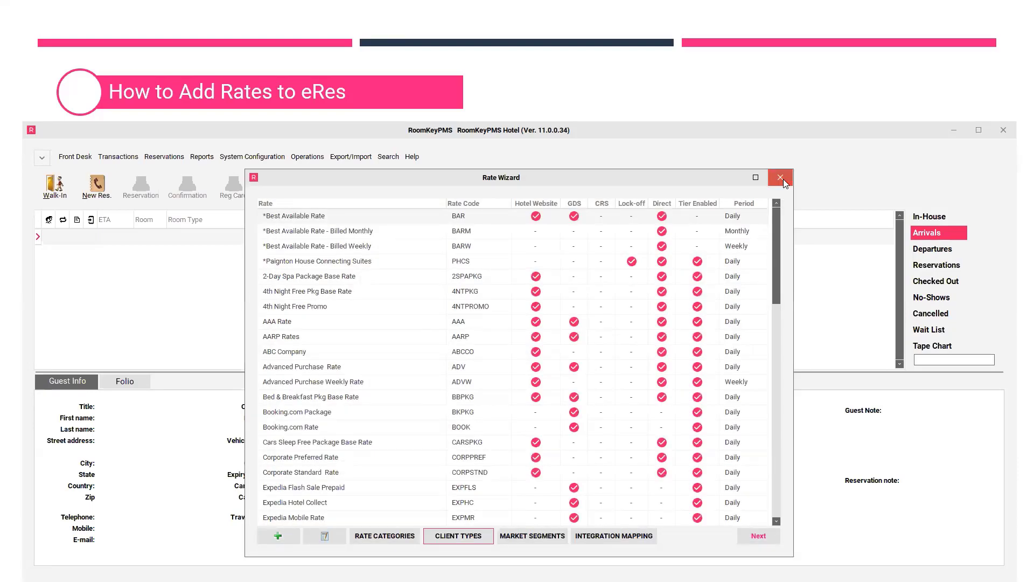
click(783, 179)
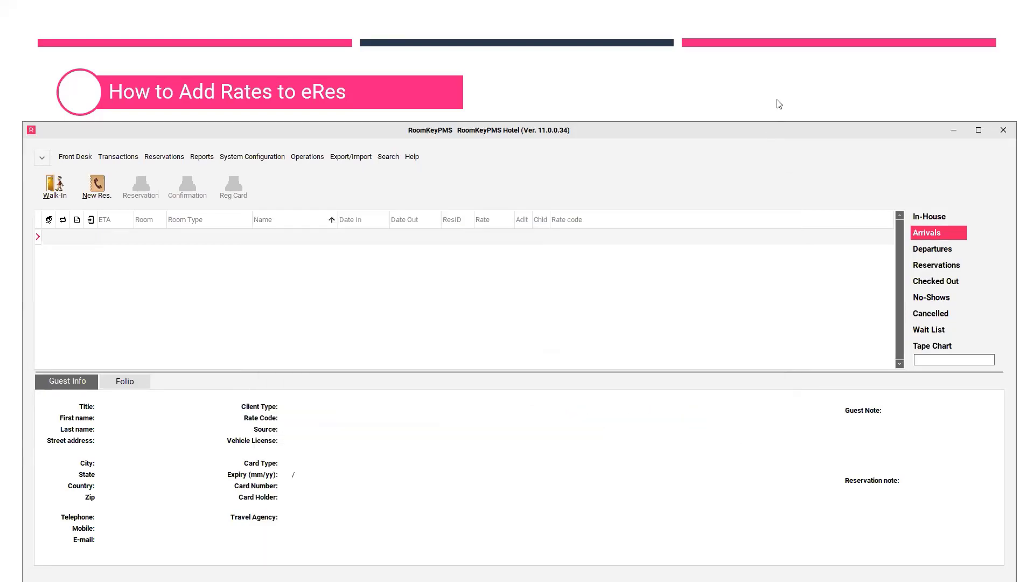
- Advance past the three-step summary to the How to Book a Reservation On eRes slide
click(778, 104)
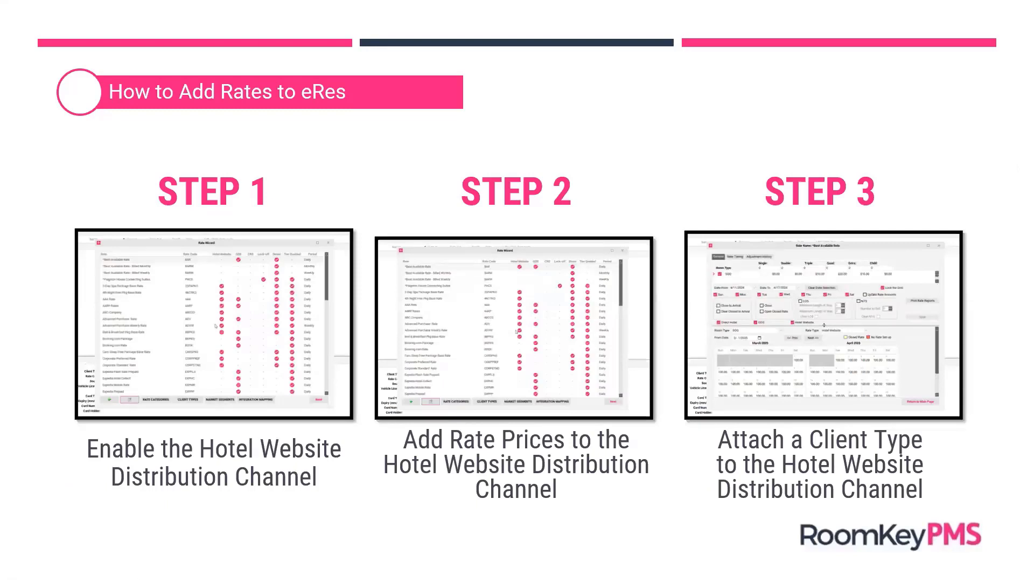
key(Right)
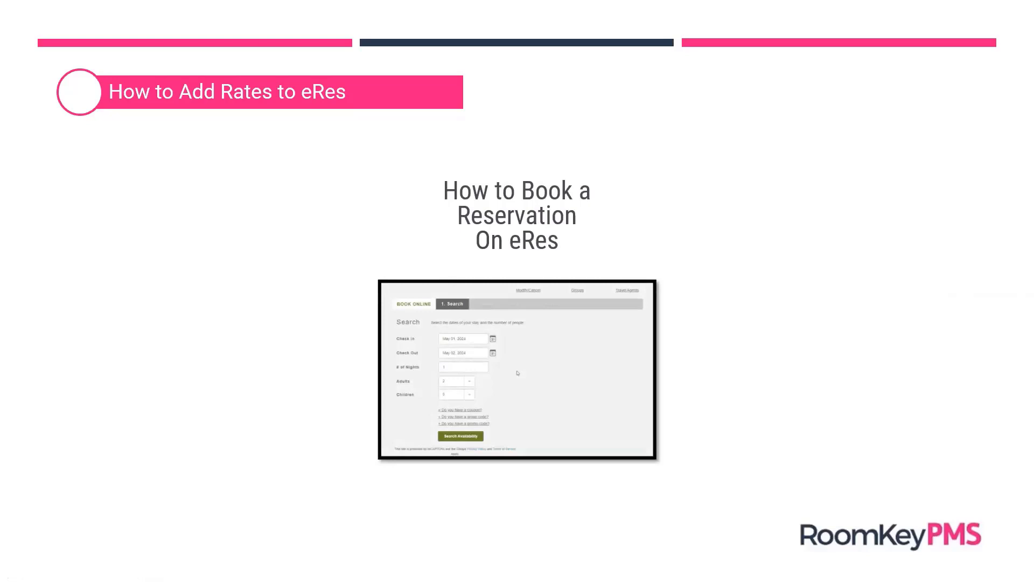
- Play the eRes booking demo video showing the online booking rates page
mouse_move(532, 437)
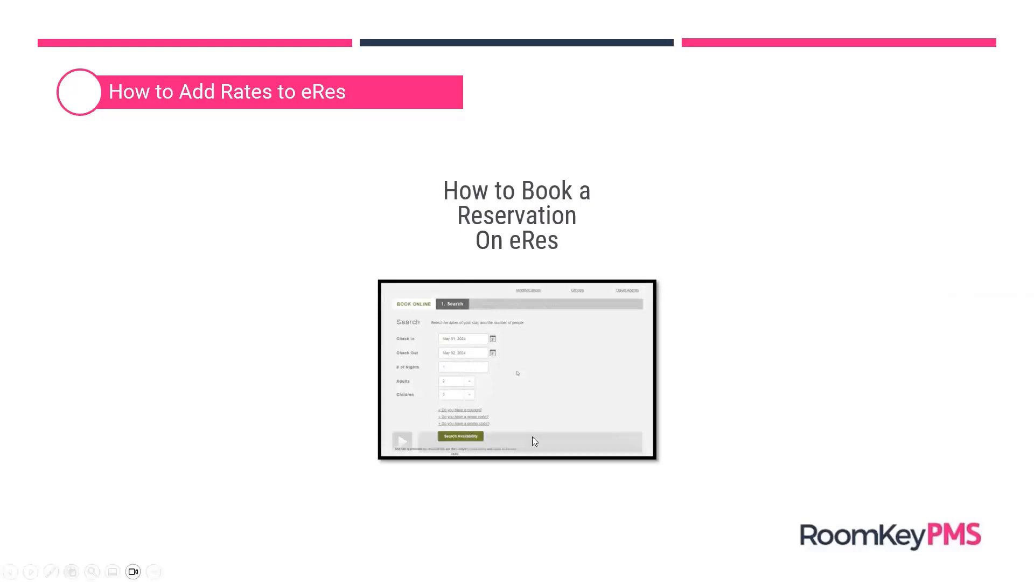
click(403, 442)
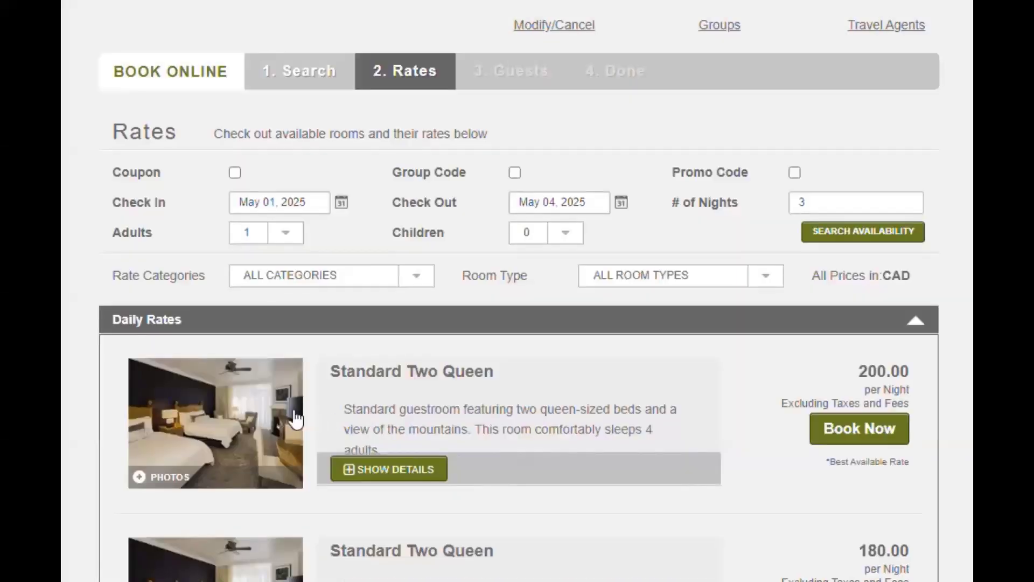
- Expand the Standard Two Queen room, review its nightly rate breakdown, and scroll to Contact Details
click(408, 474)
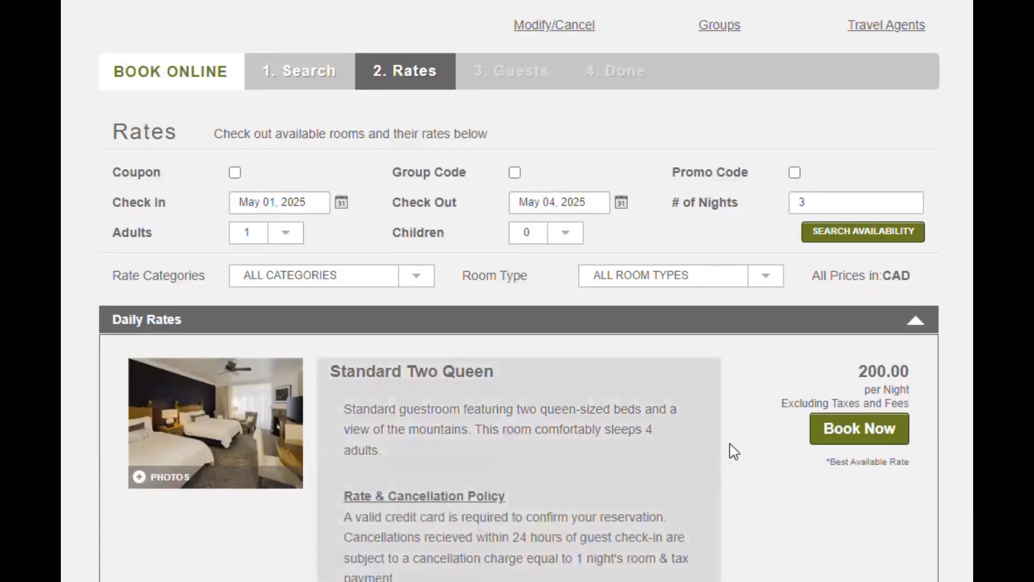
scroll(729, 450, down, 3)
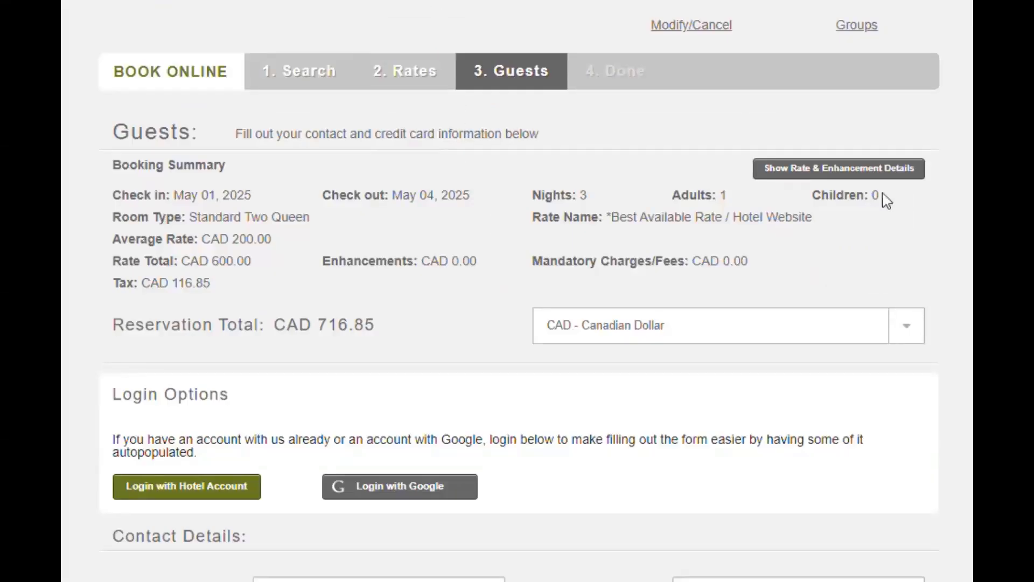
click(896, 181)
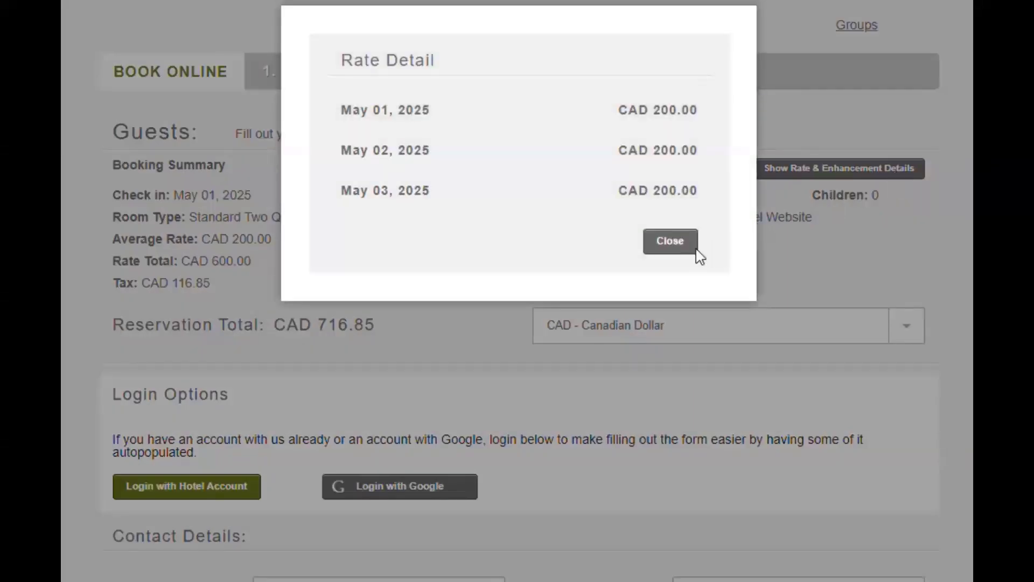
click(680, 250)
scroll(695, 382, down, 6)
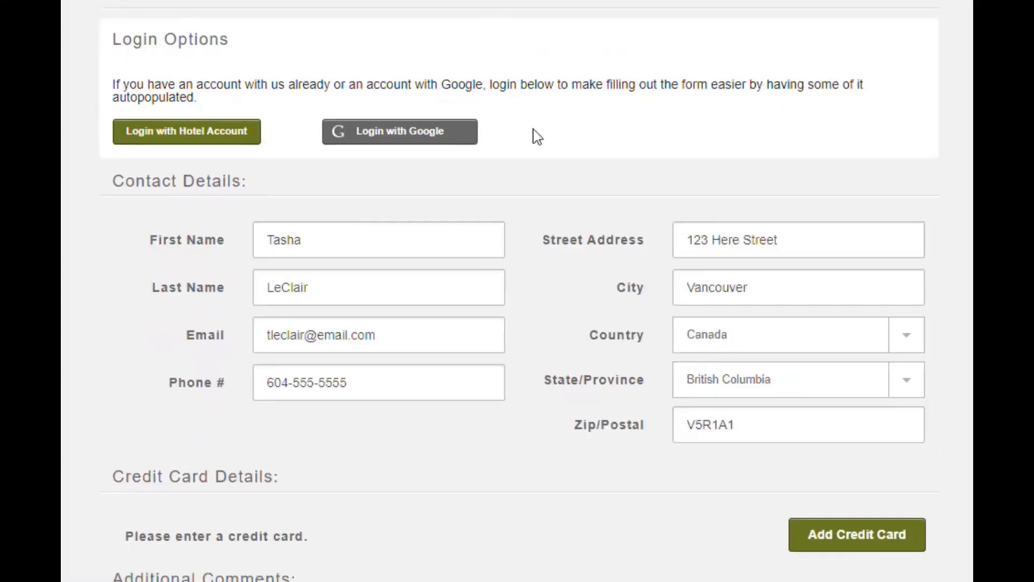
- Add a credit card to the booking and enter the comment 'request high floor'
click(833, 541)
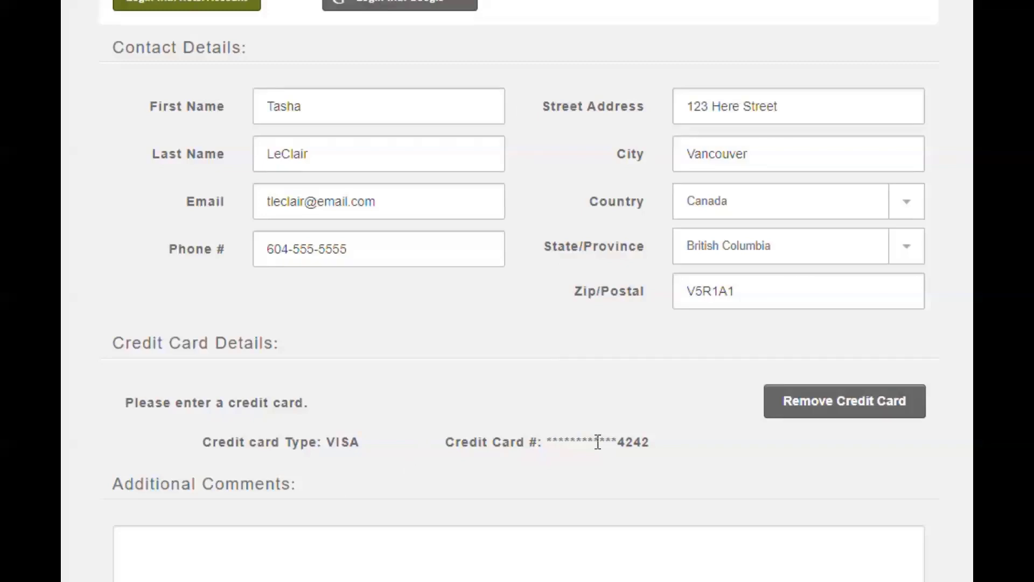
scroll(691, 468, down, 3)
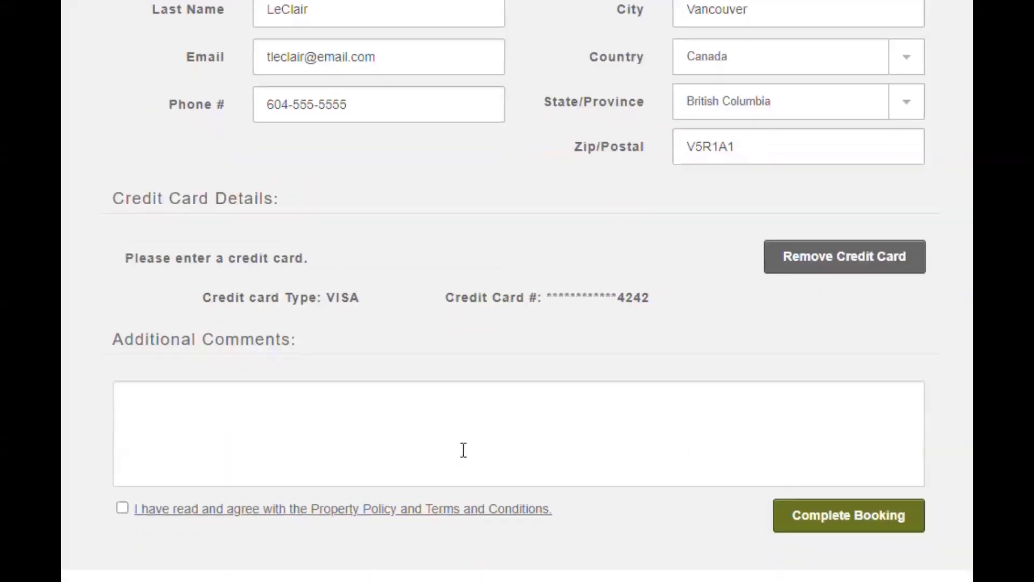
click(390, 431)
text(req)
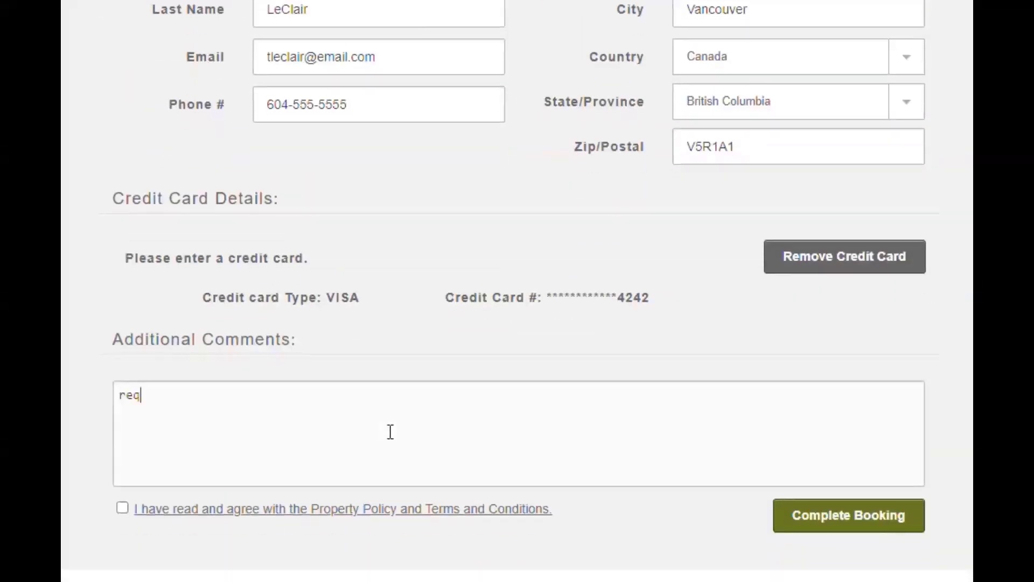
text(uest high floor)
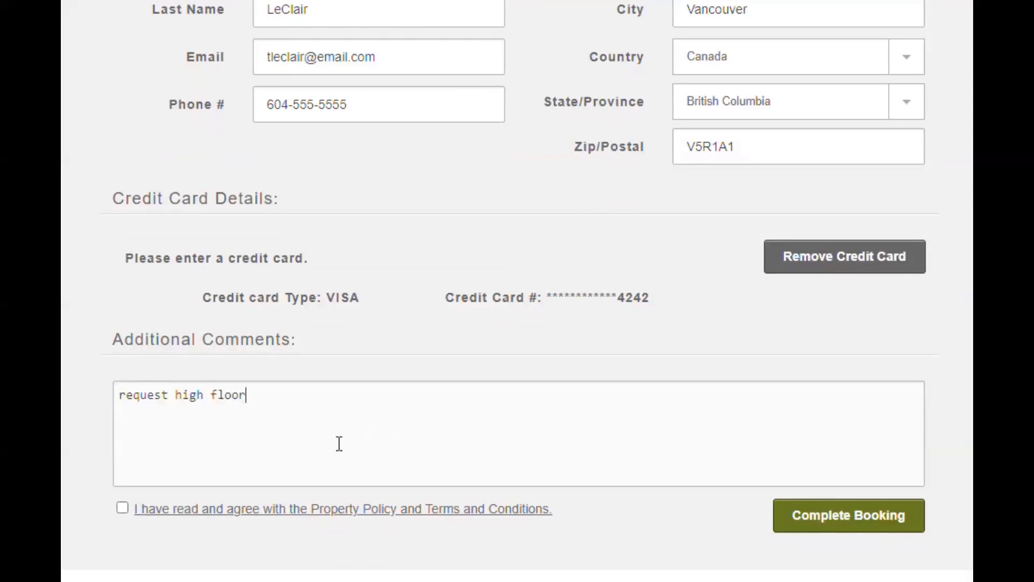
- Accept the property policy and terms, dismiss the policy notice, and complete the booking
click(122, 509)
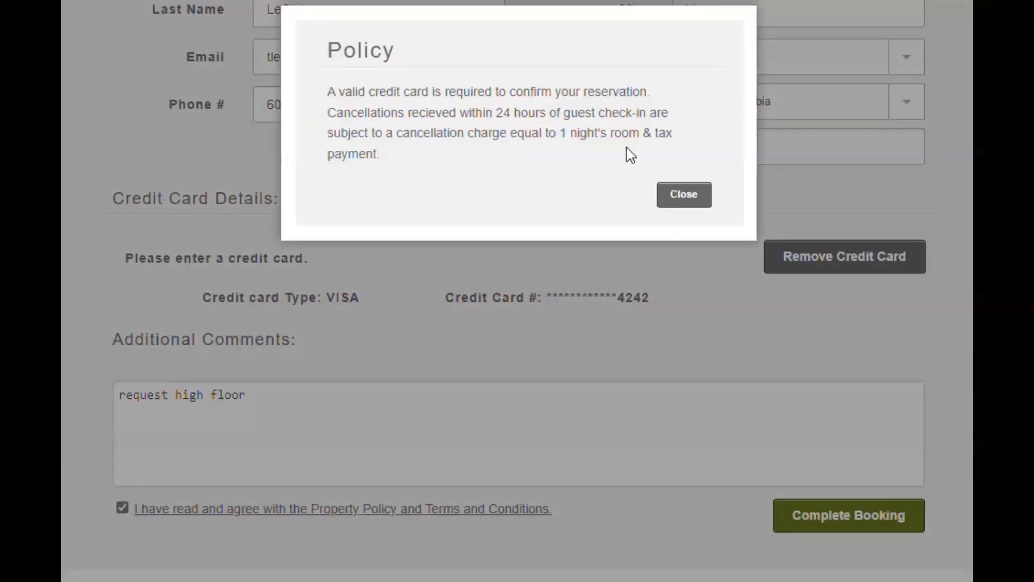
click(695, 199)
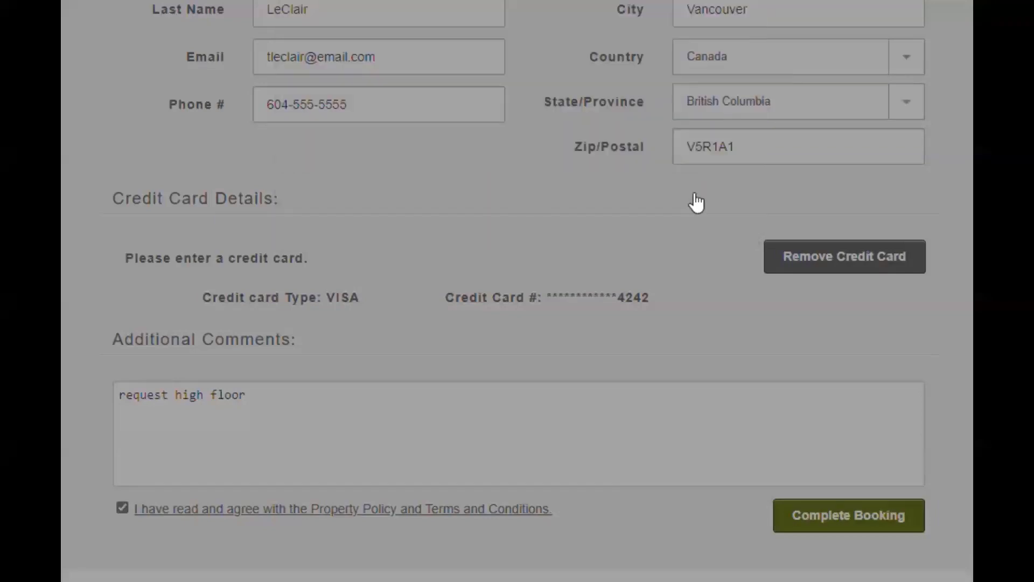
click(850, 526)
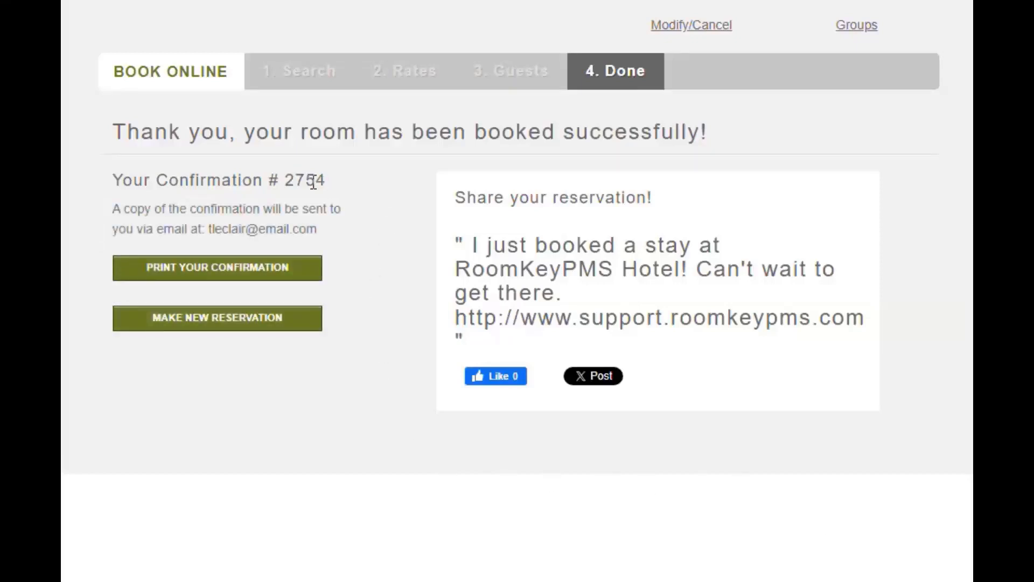
- Highlight the booking's confirmation number to note it, then start a new reservation
drag(317, 182, 265, 203)
click(131, 202)
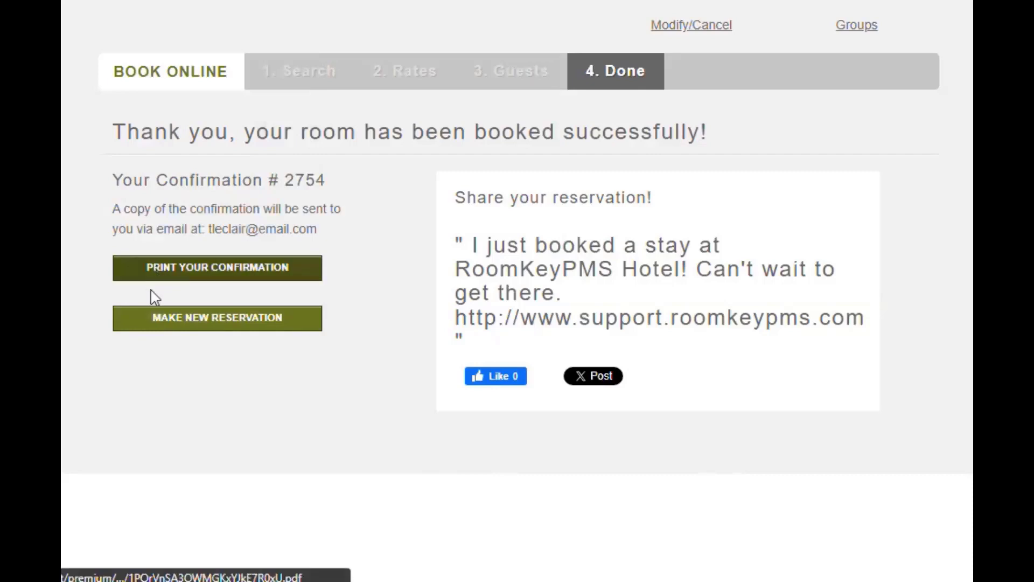
click(150, 324)
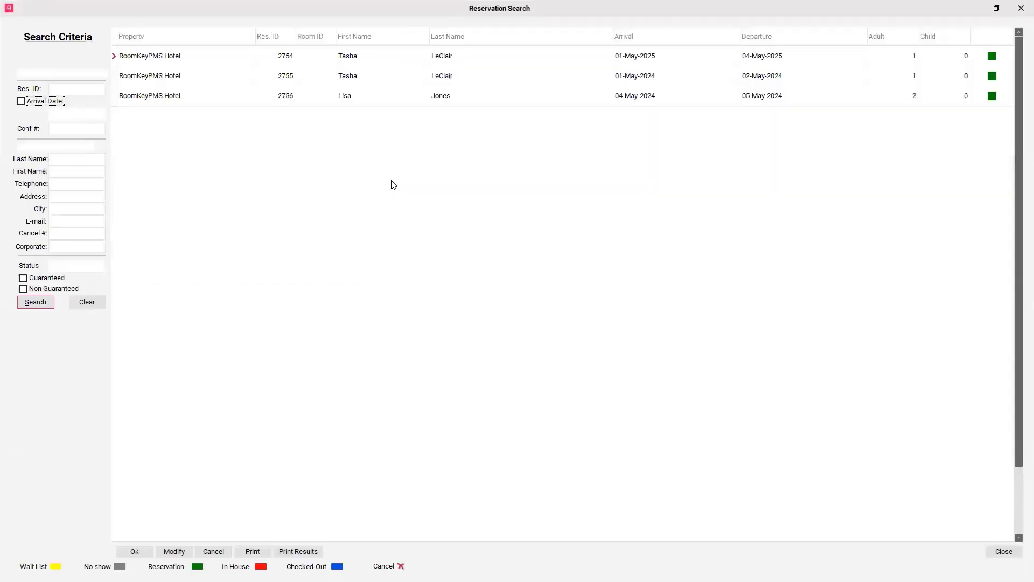
- Clear the today-only filter, search by the booking's reservation ID, and open the found reservation
click(26, 74)
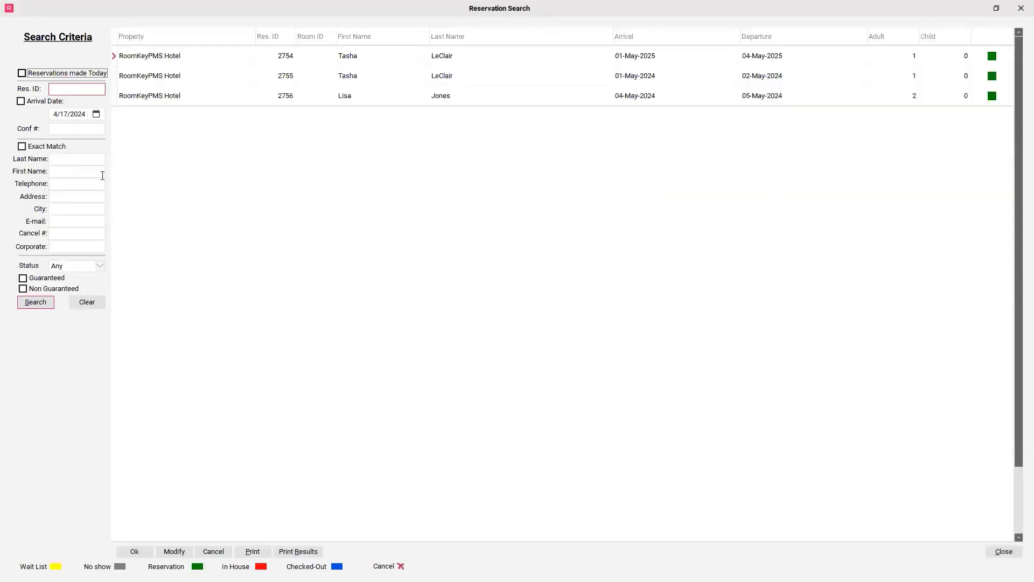
click(88, 90)
click(88, 90)
text(2754)
key(Return)
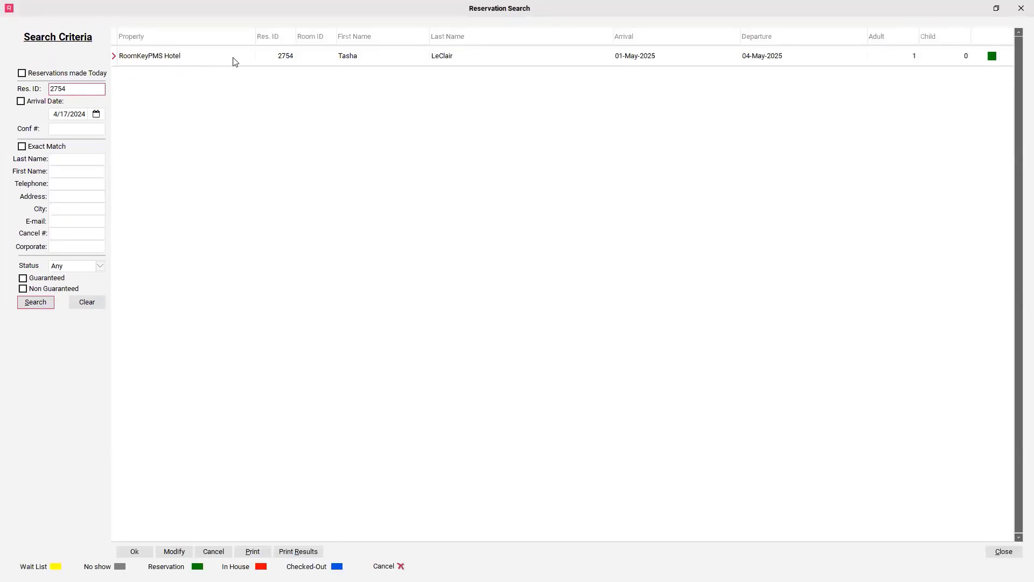
click(235, 61)
click(134, 551)
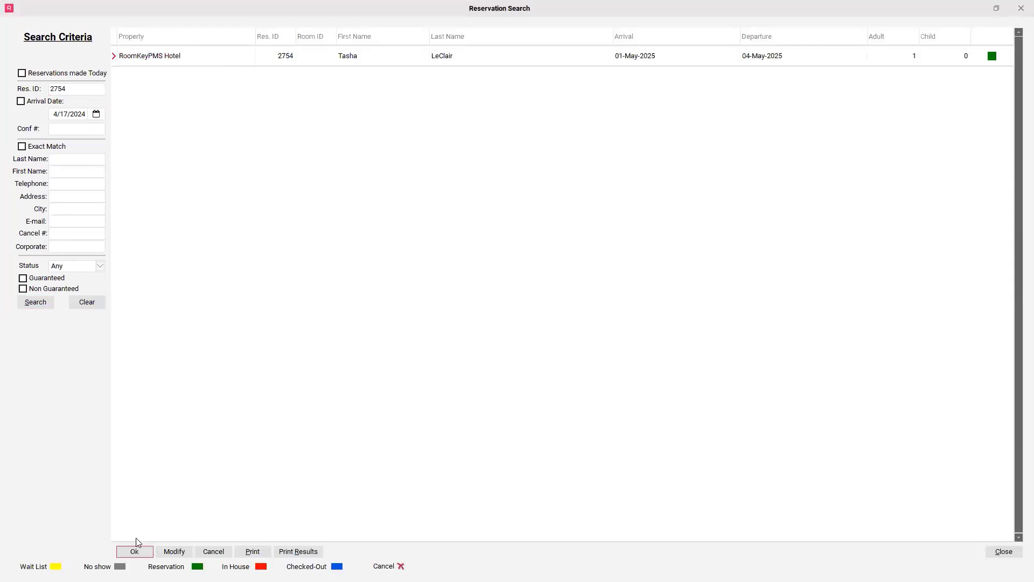
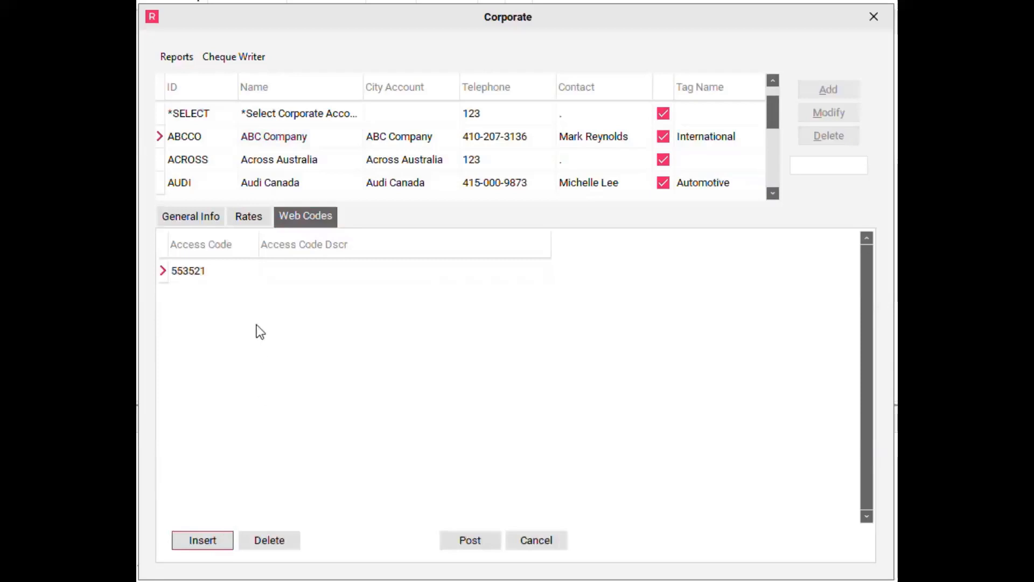
click(235, 275)
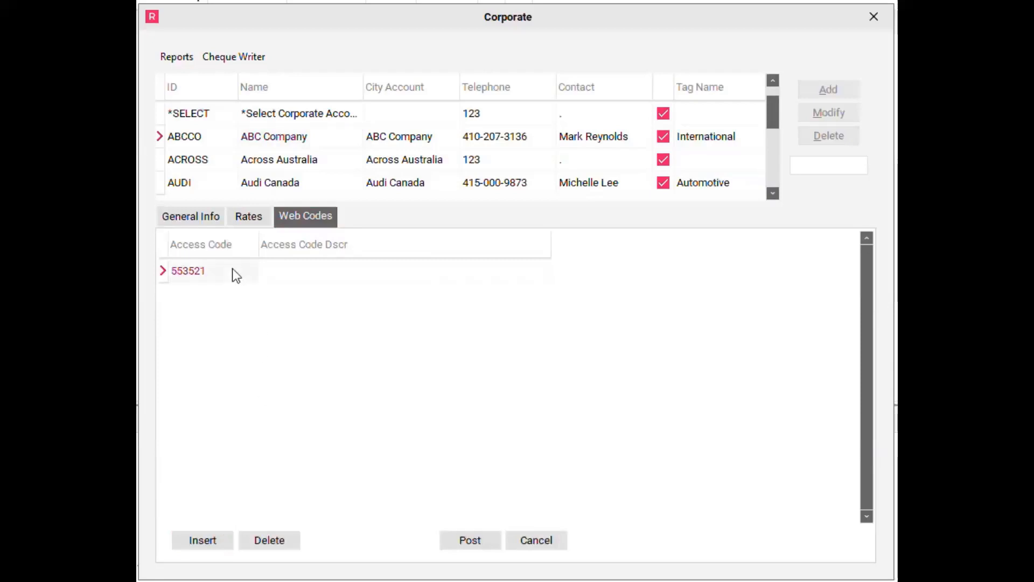
text(ABCCO)
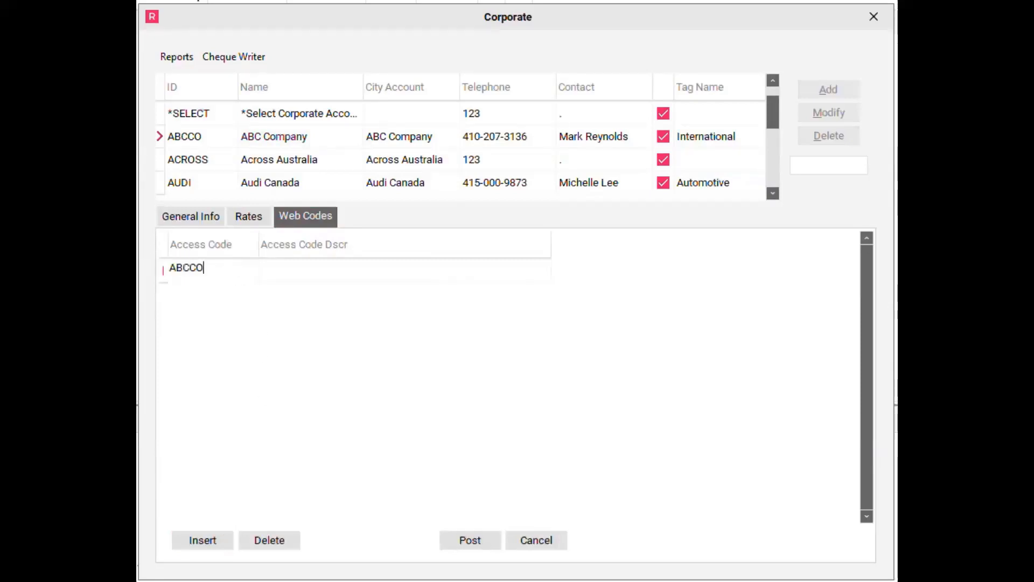
key(Return)
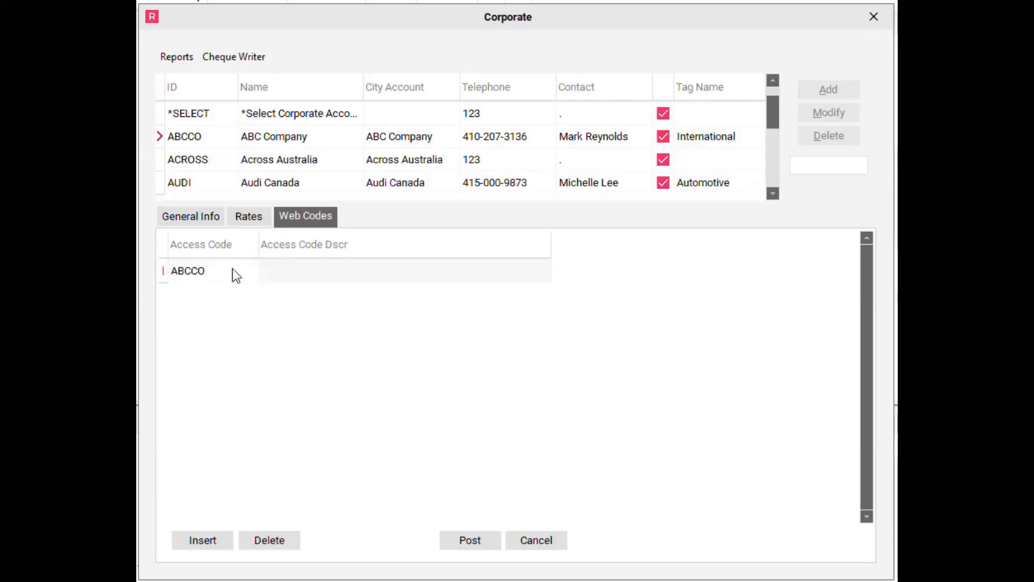
text(ABC Comp)
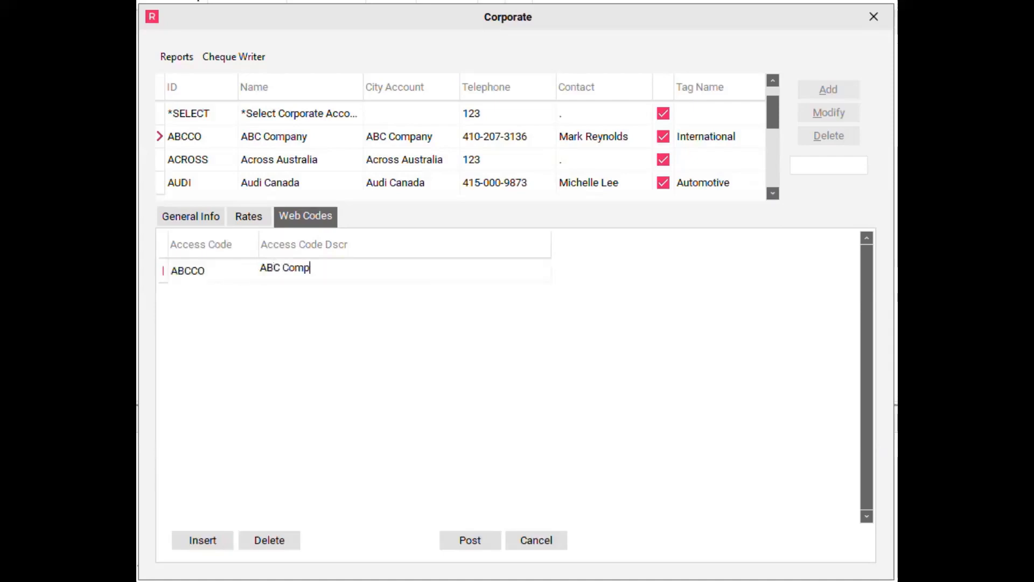
text(any Webcode)
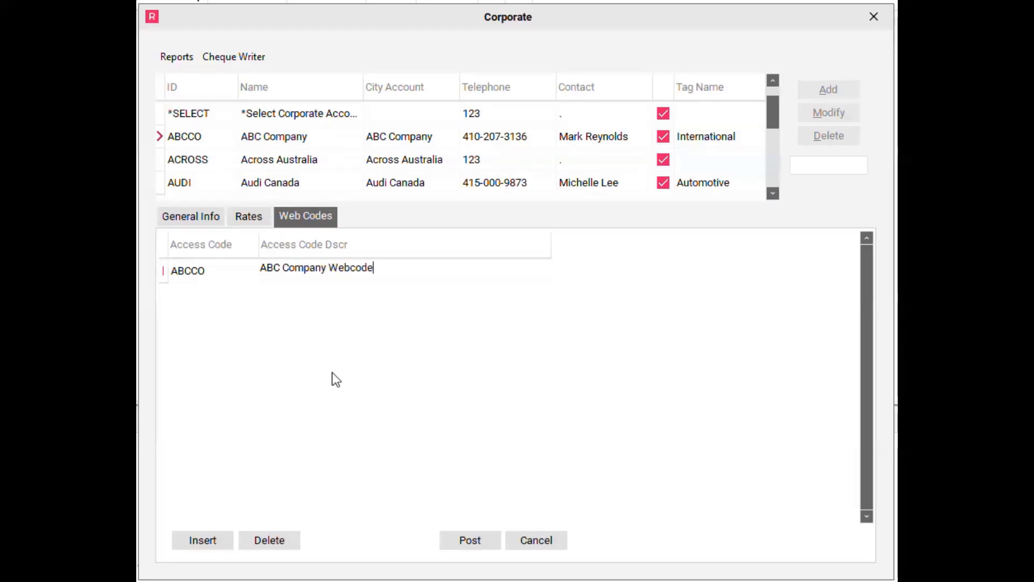
click(477, 545)
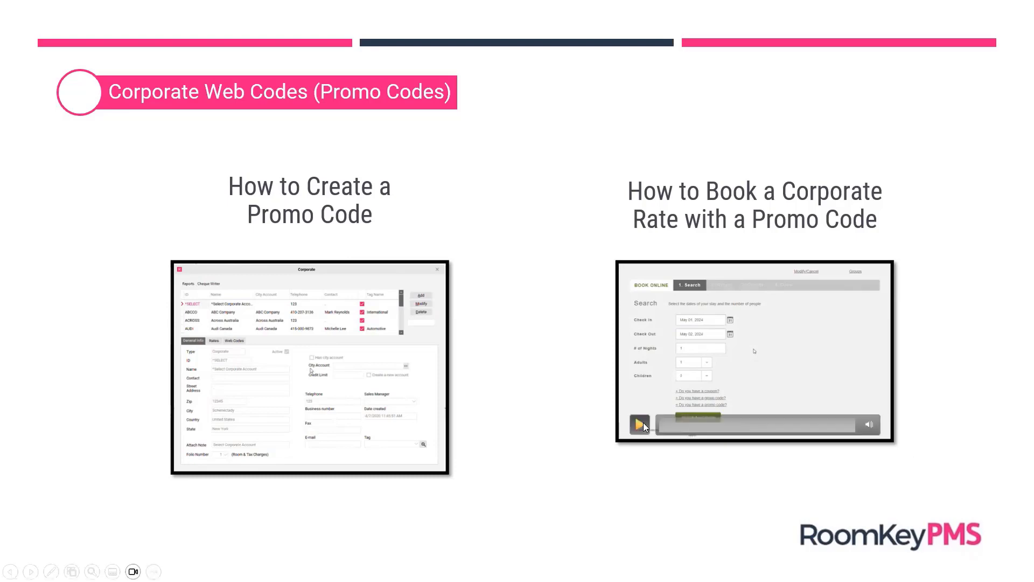
- Run the booking demo to show May 01–02, 2024 Corporate Rates for promo code ABCCO
click(642, 425)
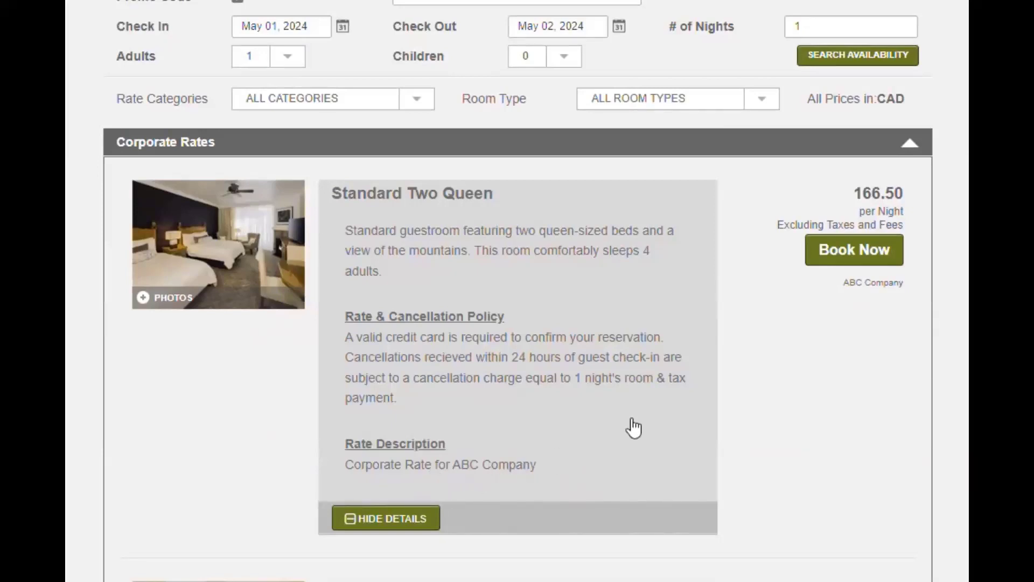
- Book the Standard Two Queen corporate rate and review its nightly rate breakdown
click(848, 263)
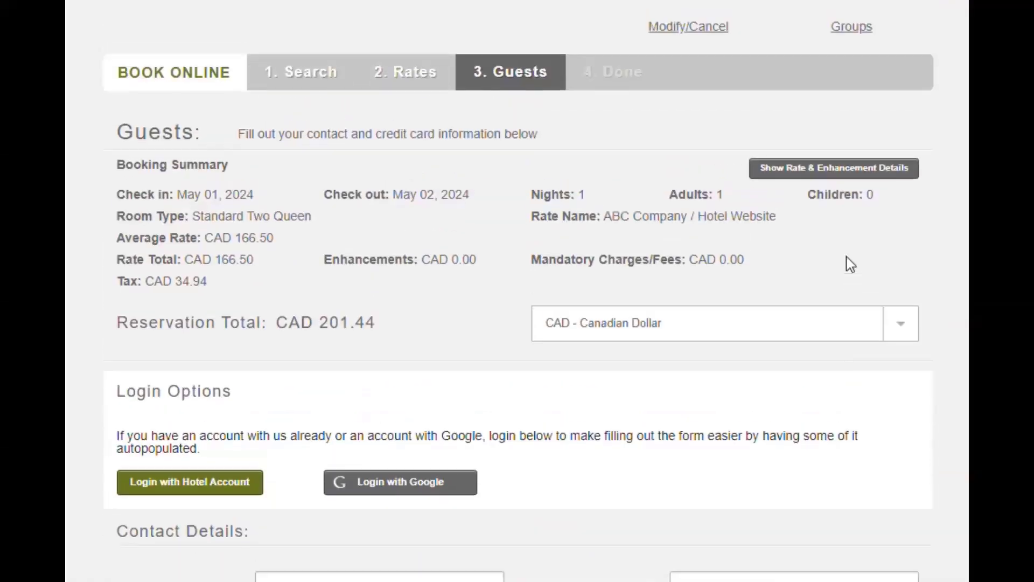
click(863, 175)
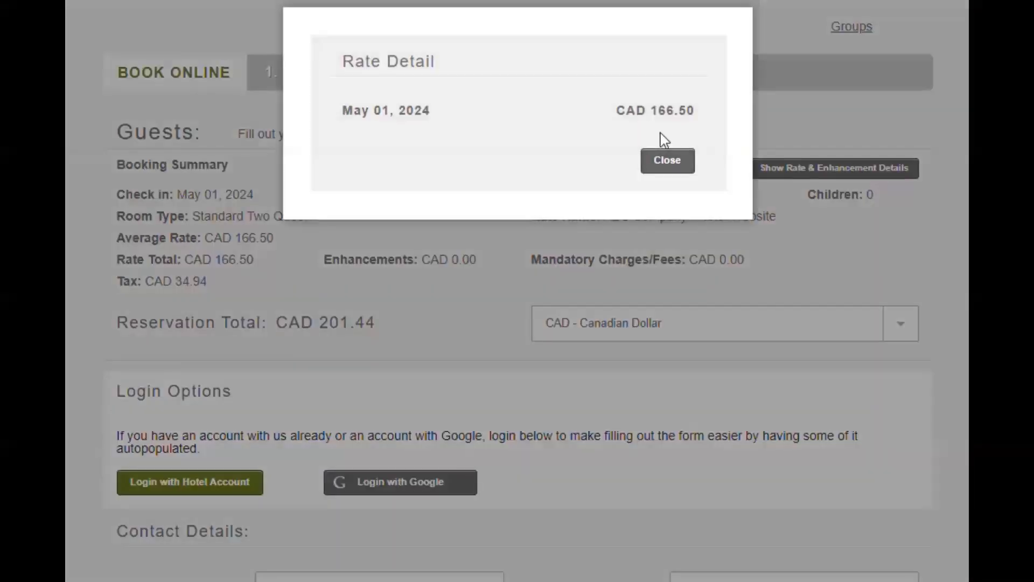
click(678, 161)
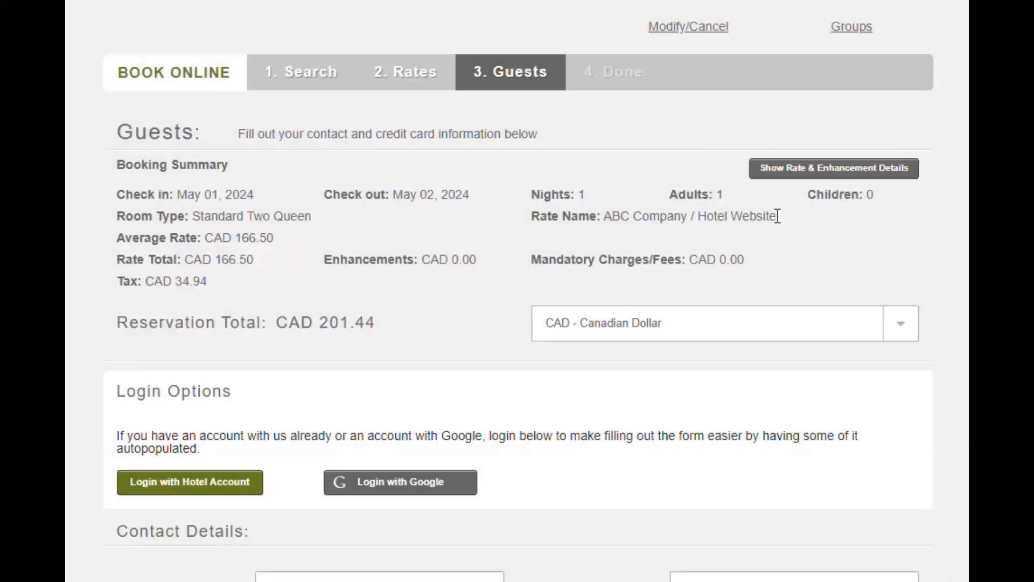
- Agree to the property policy and terms, then complete the CAD 201.44 booking
scroll(789, 237, down, 8)
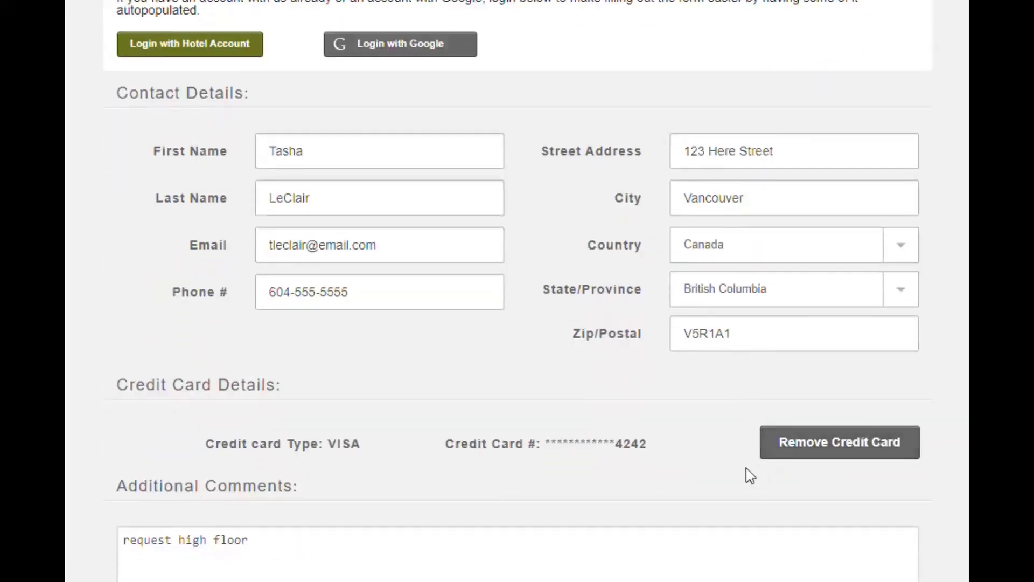
scroll(745, 473, down, 2)
scroll(749, 475, down, 1)
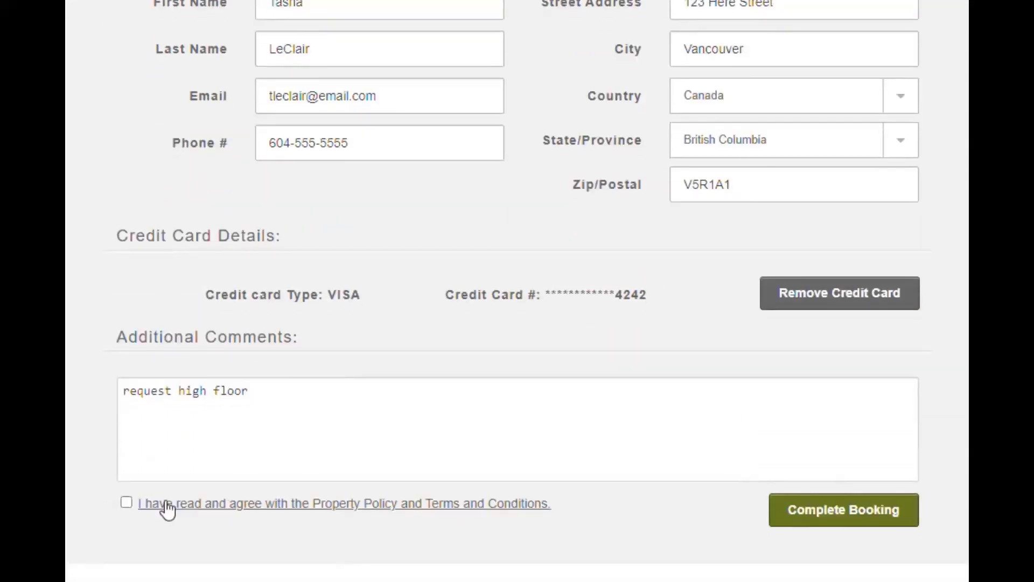
click(125, 502)
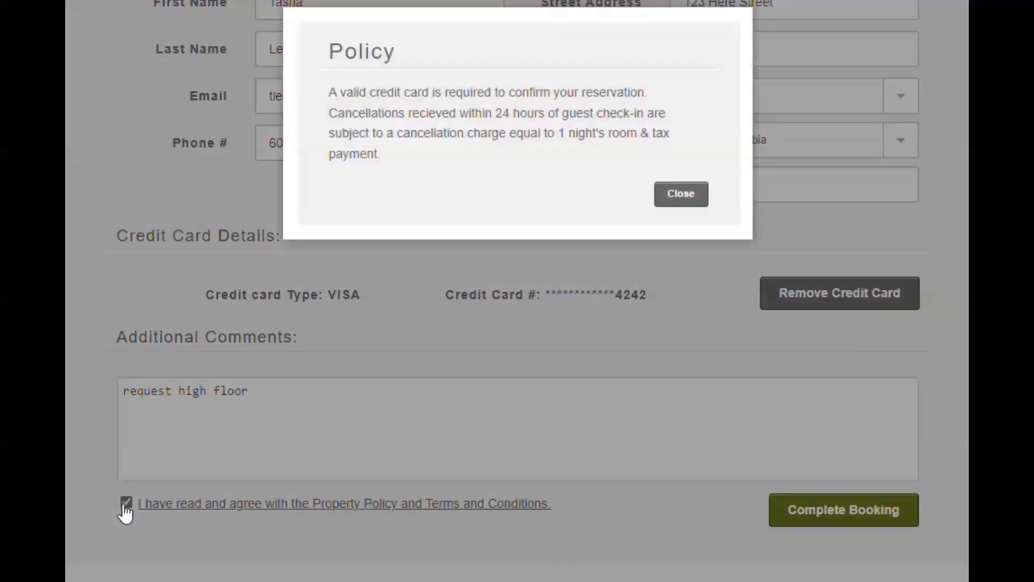
click(676, 201)
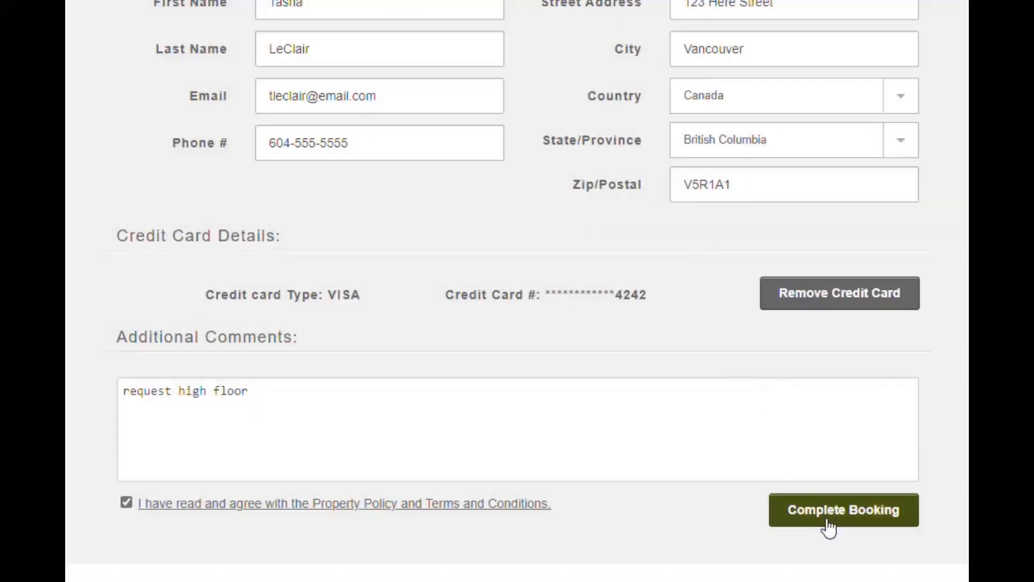
click(827, 526)
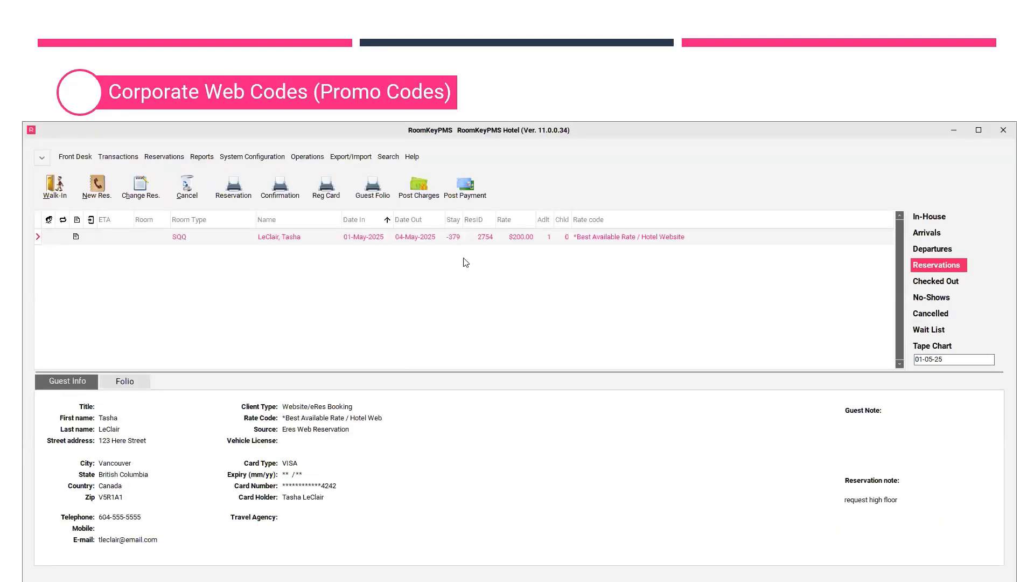
- Search reservations by Res ID 2755 to open the ABCCO web booking
click(398, 160)
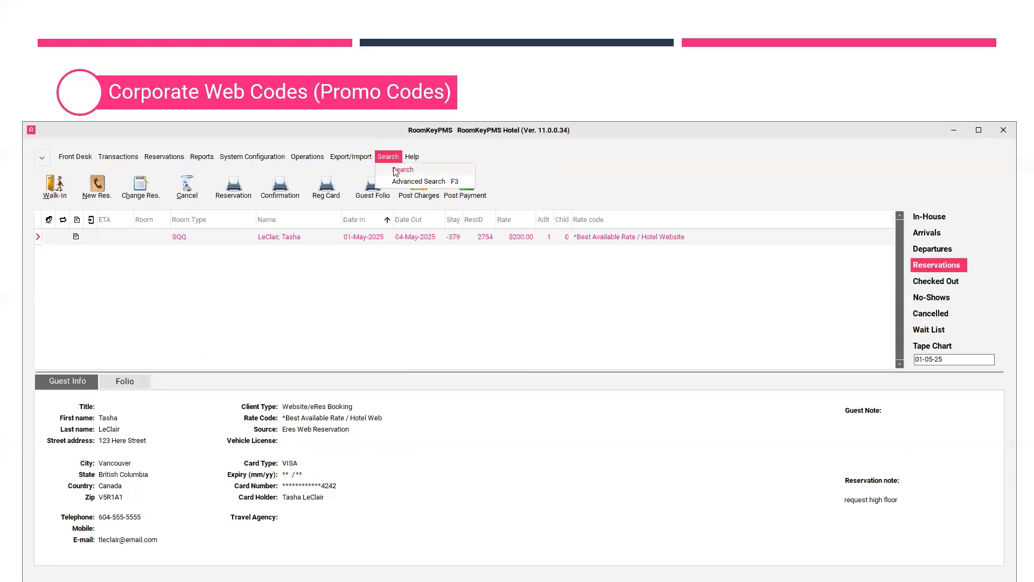
click(398, 170)
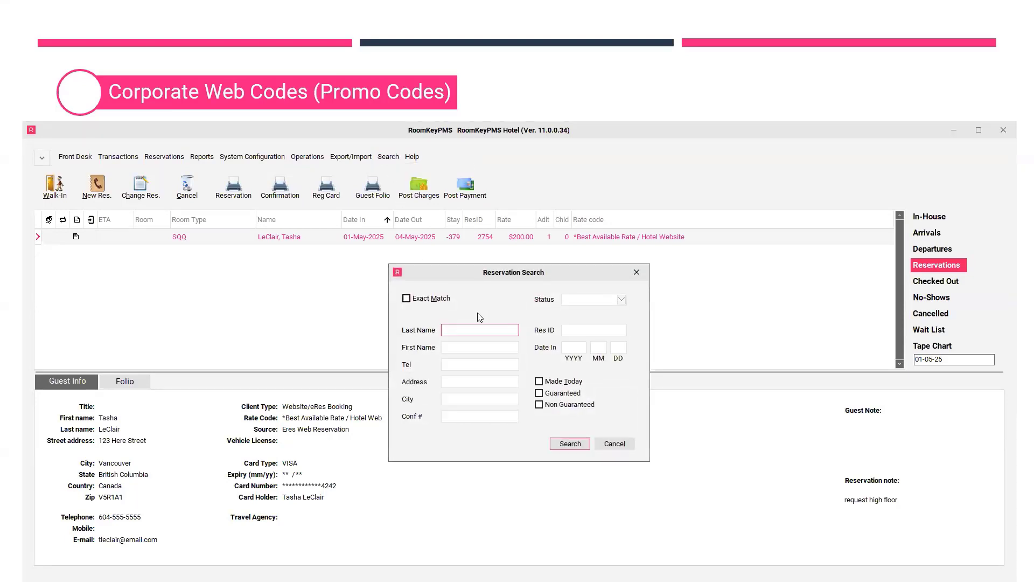
click(598, 328)
text(2755)
click(573, 446)
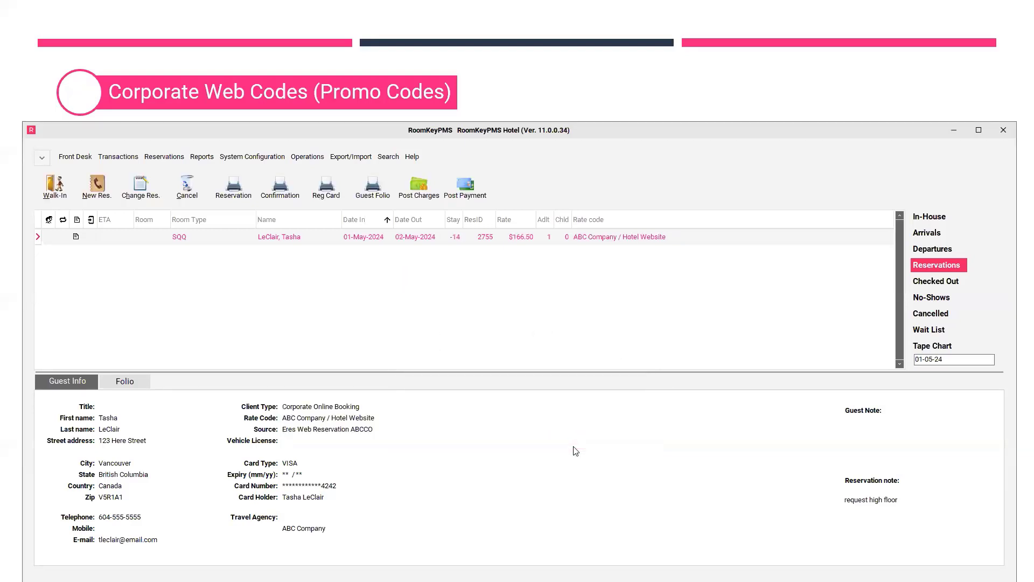
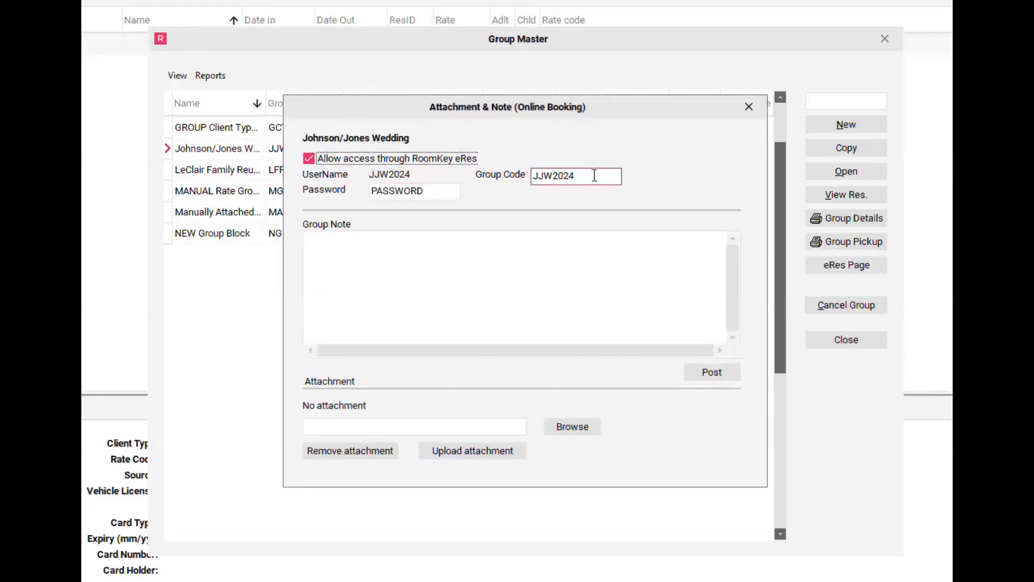
- Replace group code JJW2024 with JohnsonJones, post the change, and close the online booking settings
click(593, 177)
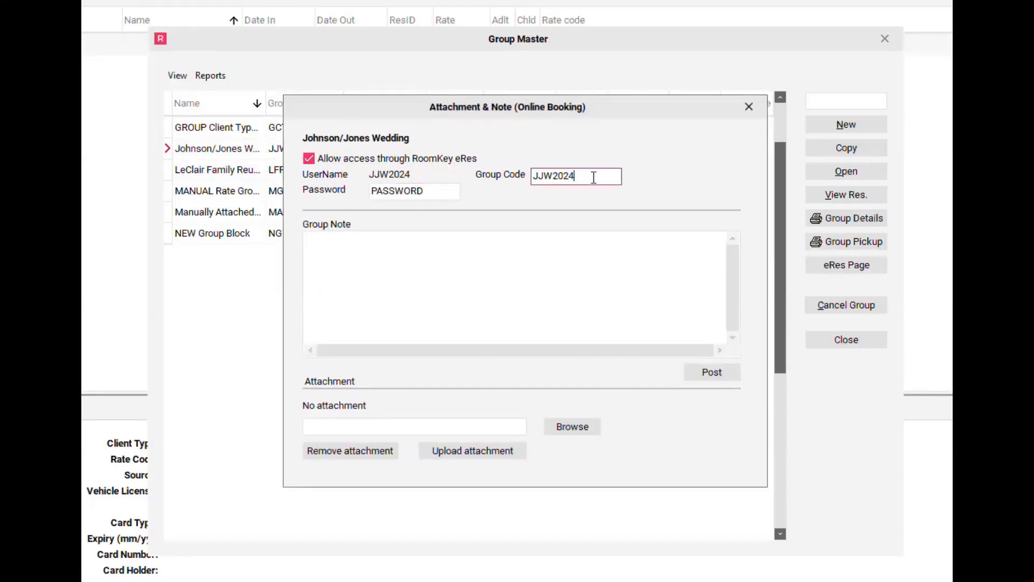
drag(594, 177, 526, 192)
drag(621, 115, 686, 107)
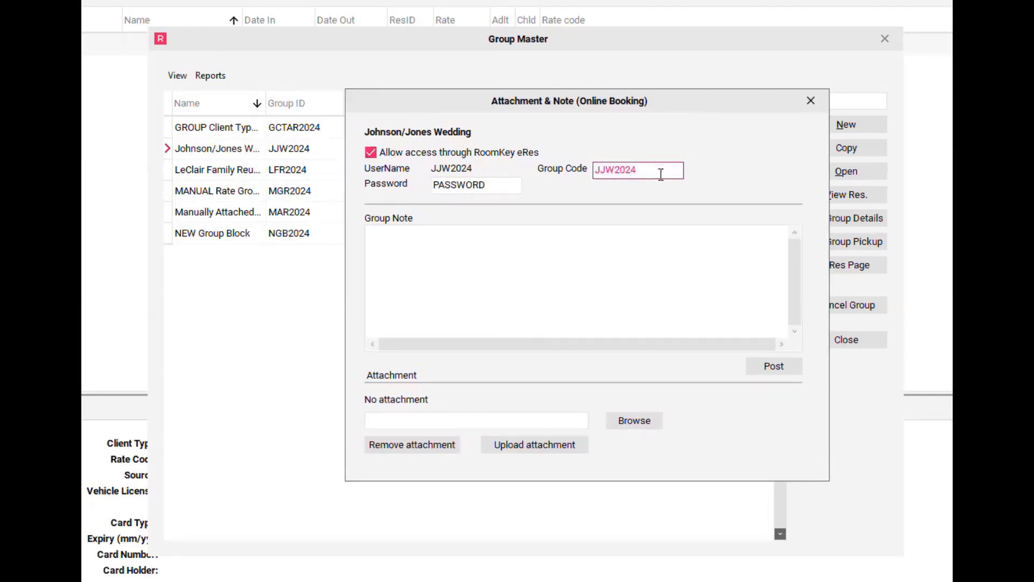
text(JohnsonJones)
click(784, 369)
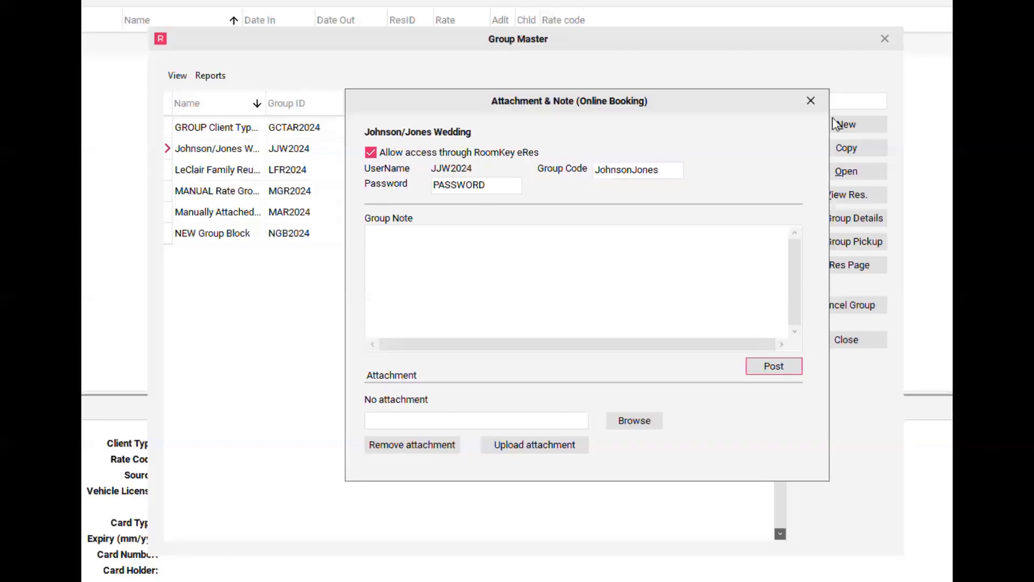
click(812, 102)
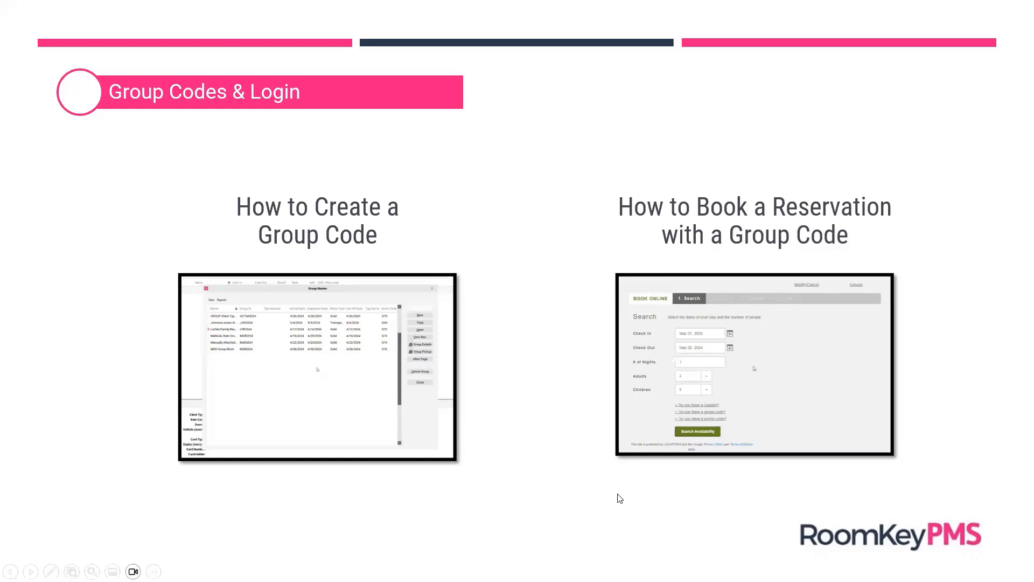
- Play the 'How to Book a Reservation with a Group Code' demo video
mouse_move(631, 445)
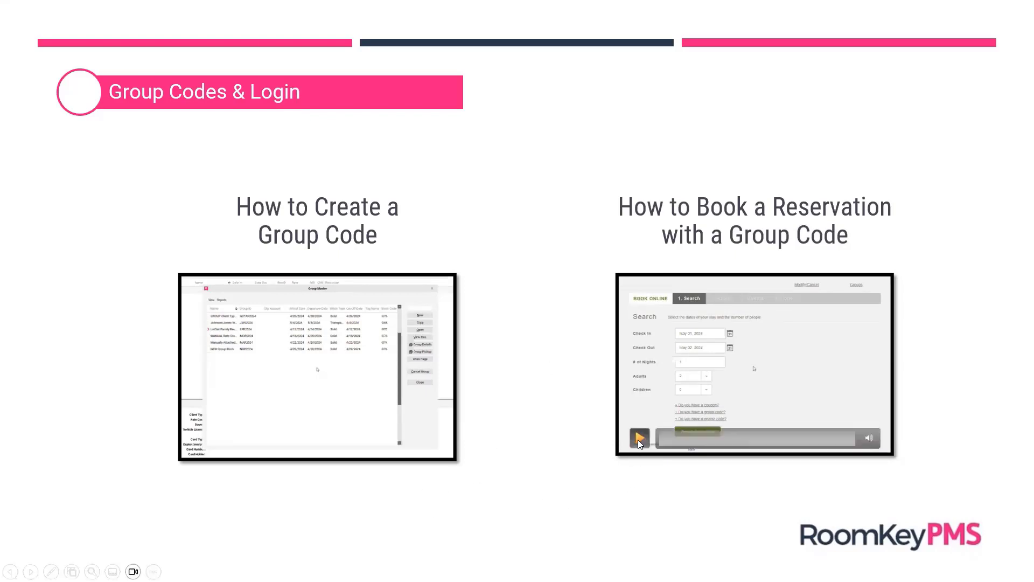
click(639, 440)
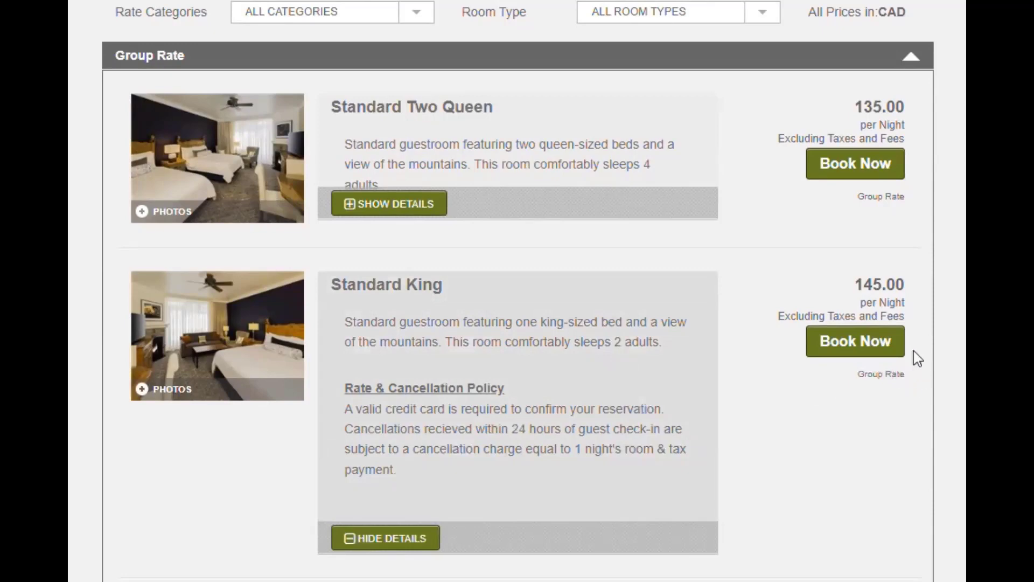
- Choose the Standard King room at the group rate for May 4–5, 2024
click(893, 353)
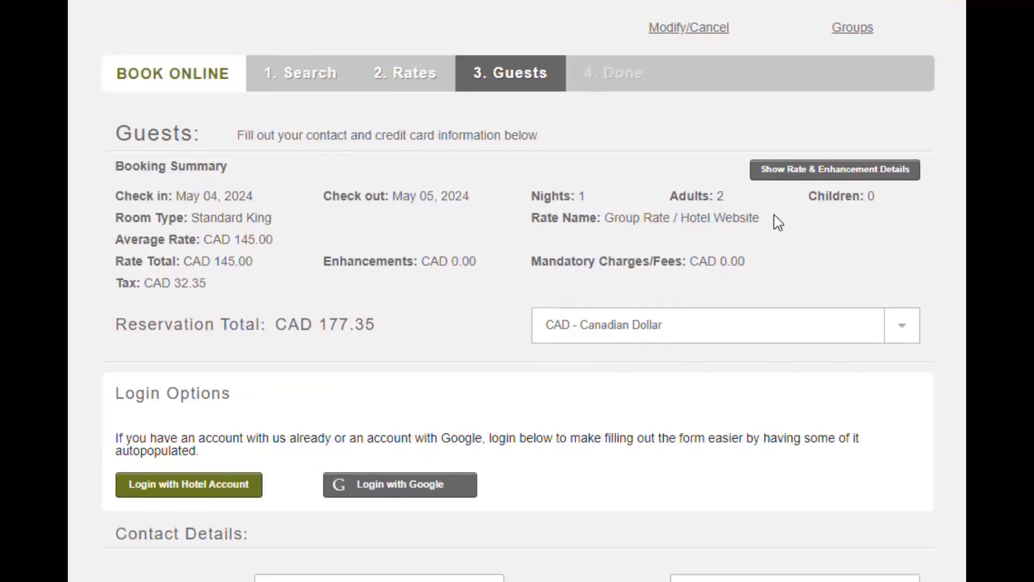
scroll(778, 222, down, 8)
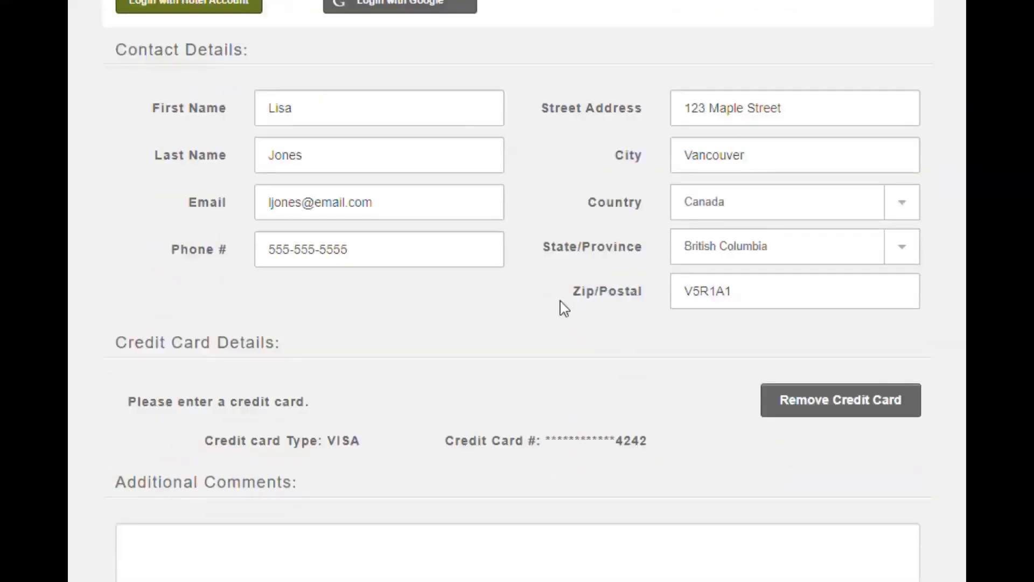
scroll(617, 474, down, 1)
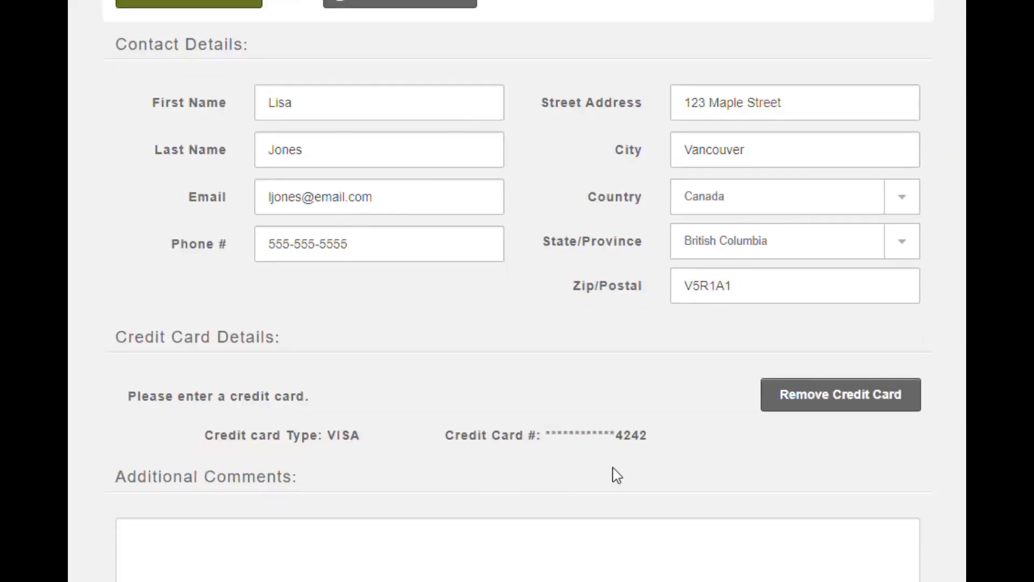
scroll(616, 475, down, 3)
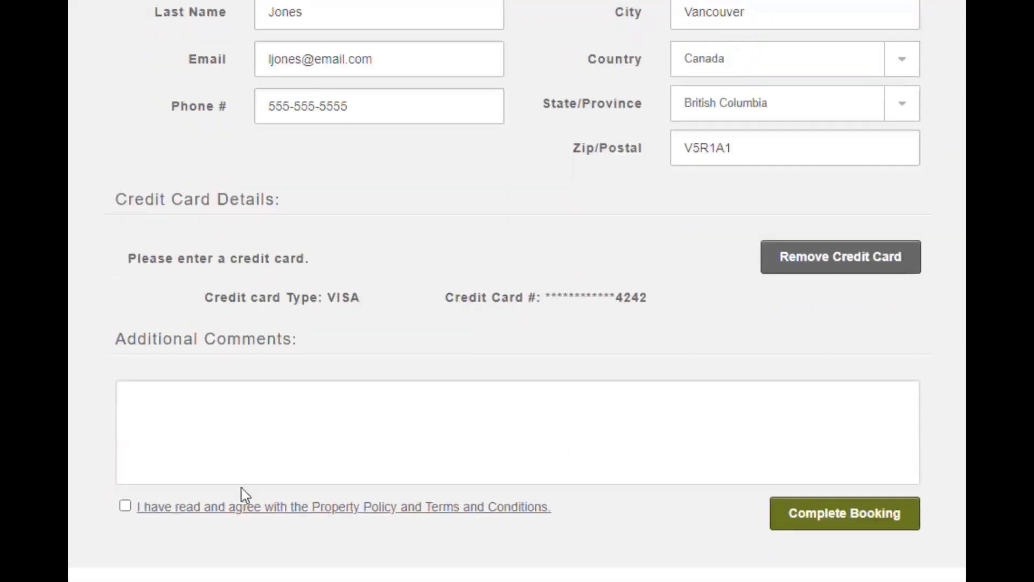
- Agree to the property policy and terms, then complete the booking
click(125, 506)
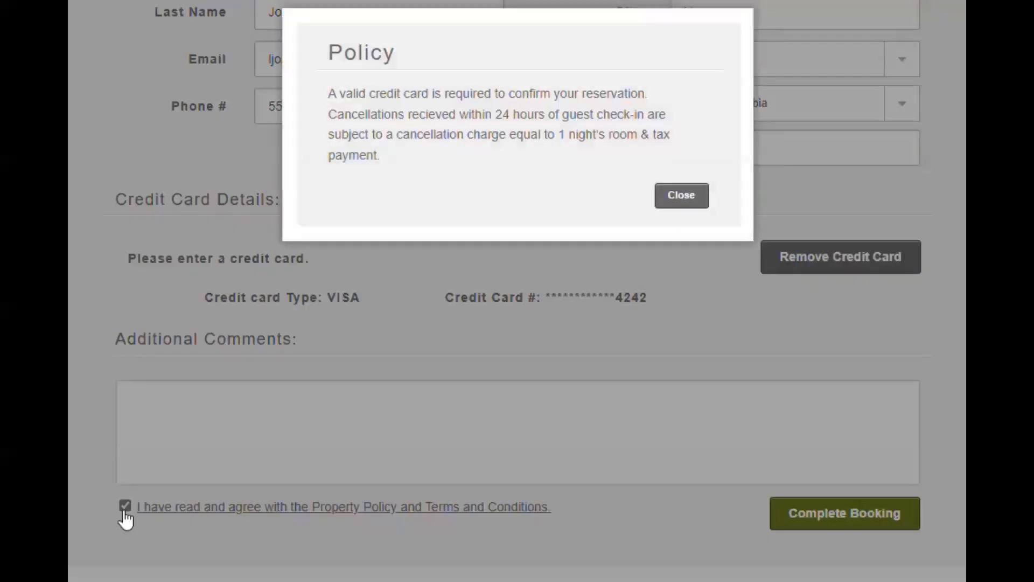
click(679, 199)
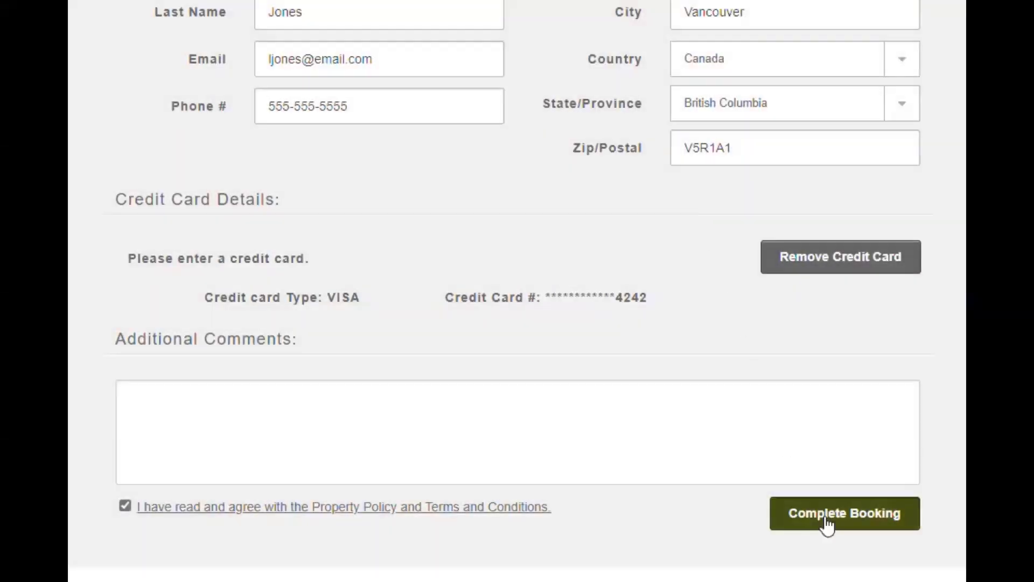
click(844, 513)
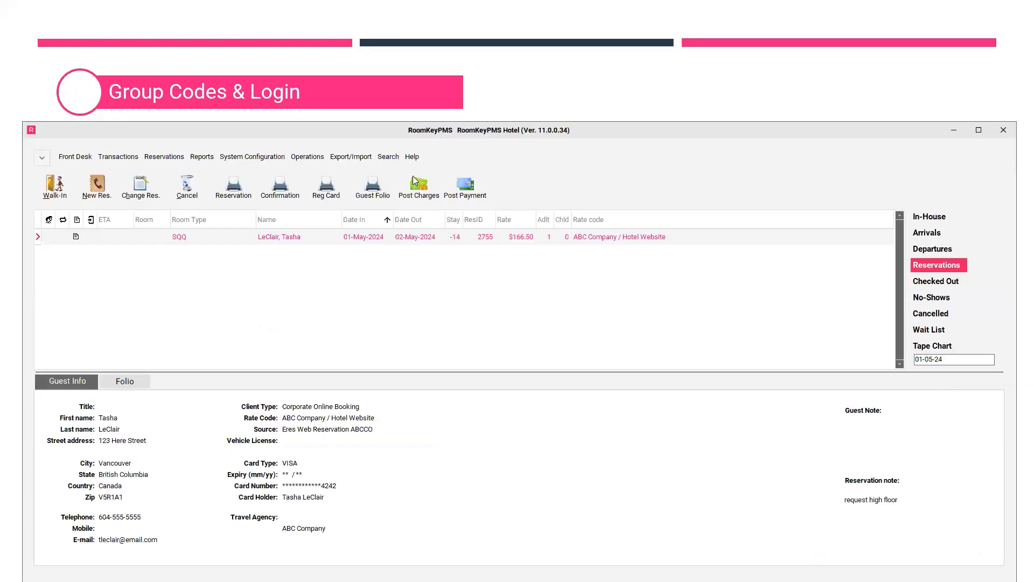
- Search reservations by Res ID 2756 to find the group-rate Standard King web booking
click(388, 157)
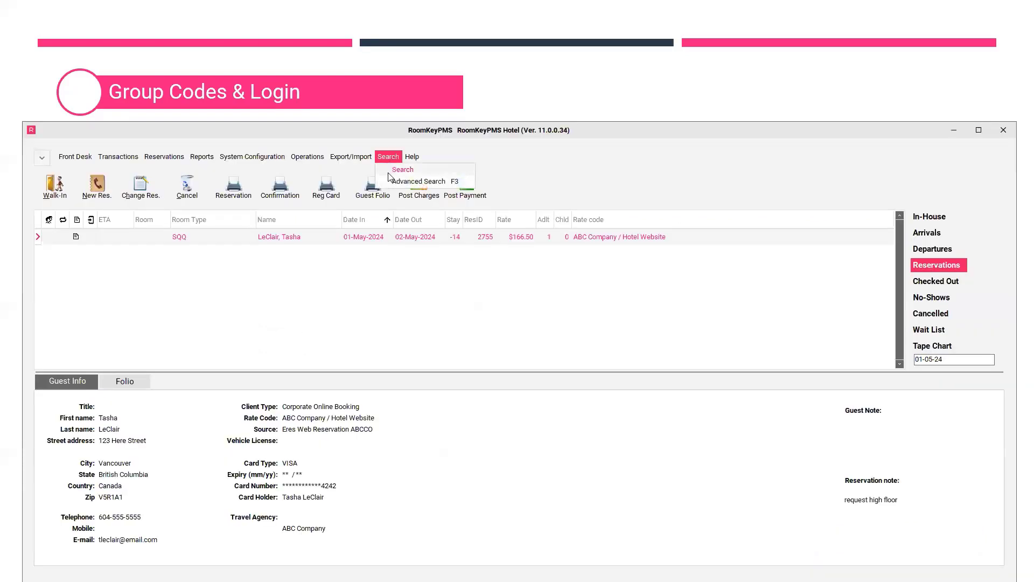
click(403, 170)
click(580, 330)
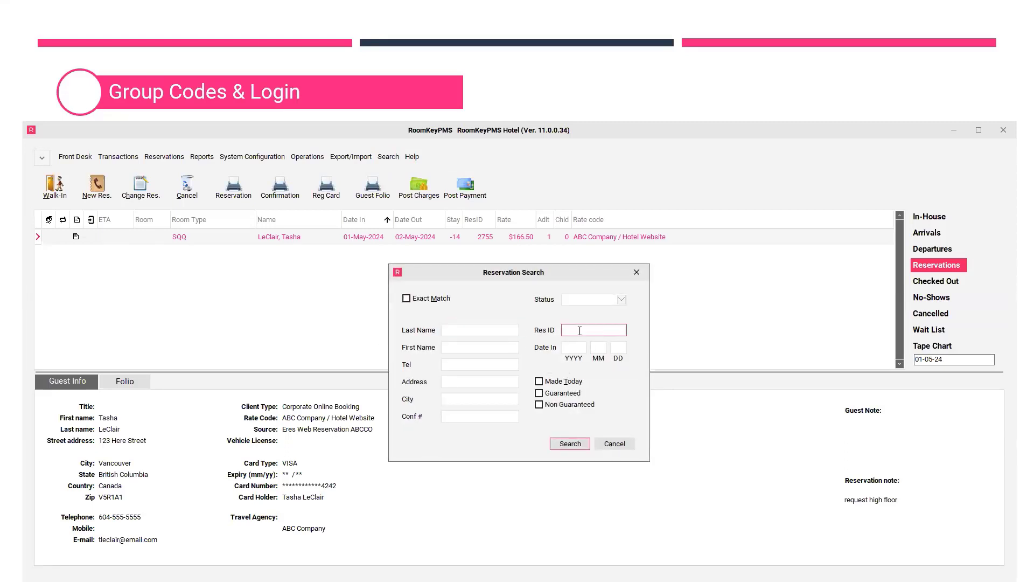
text(2756)
click(577, 445)
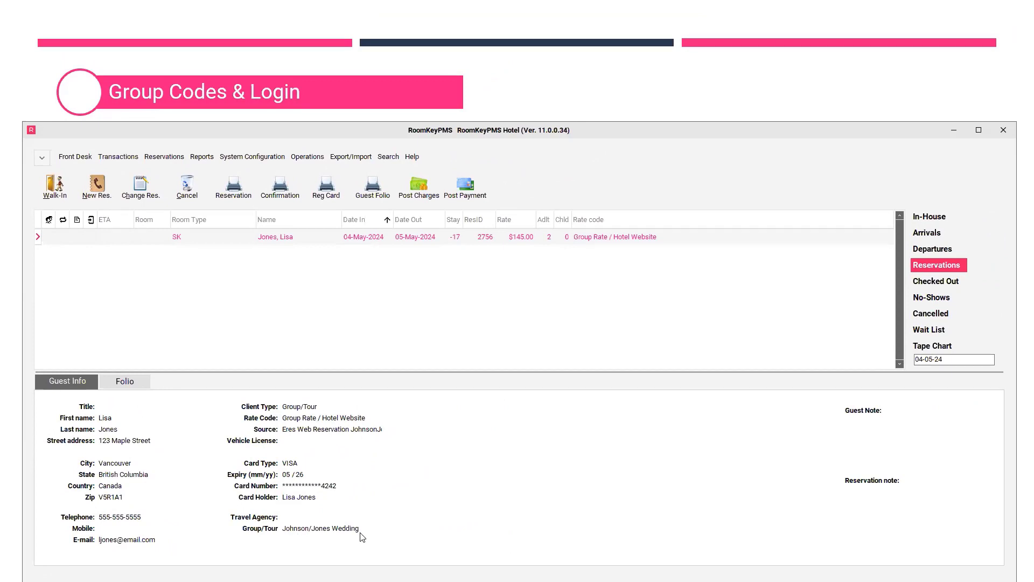
- Open the Johnson/Jones Wedding group's rooming list from the list of groups
click(320, 160)
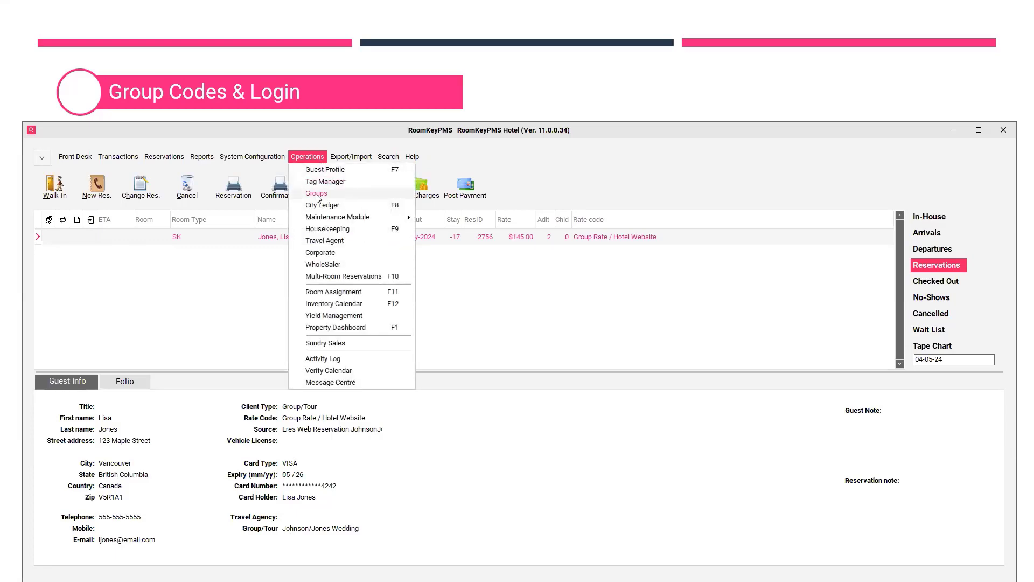
click(316, 195)
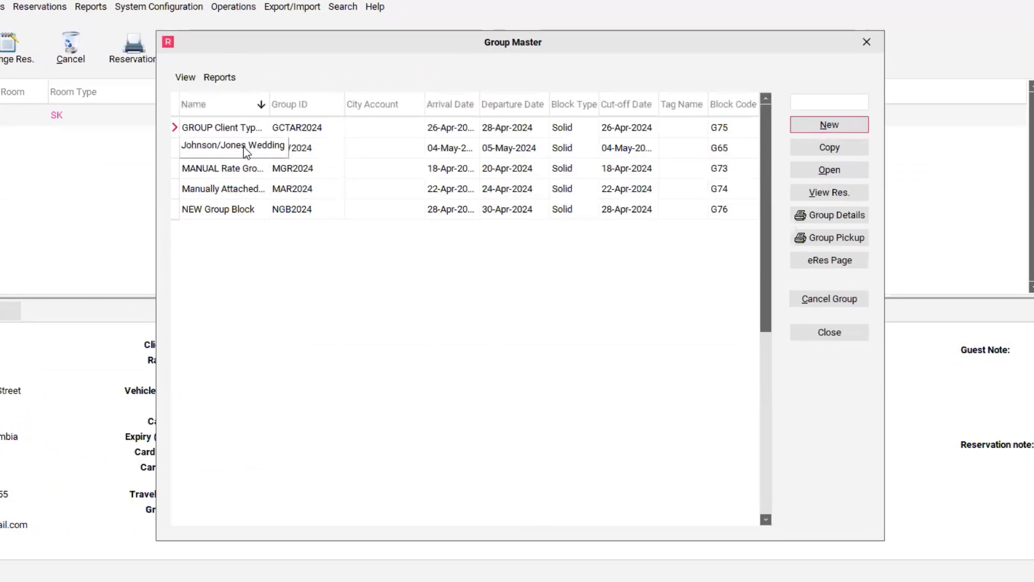
click(245, 151)
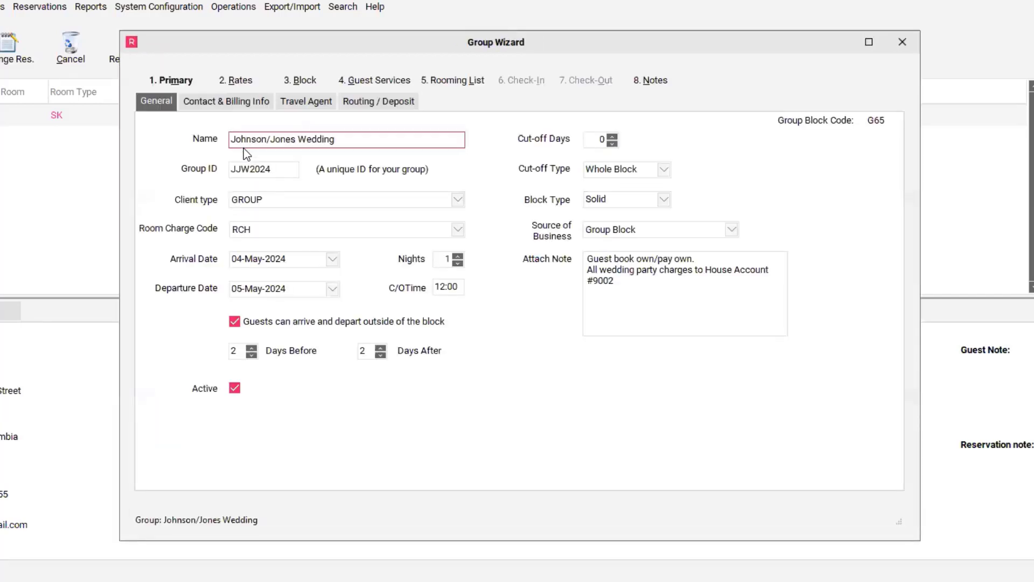
click(459, 89)
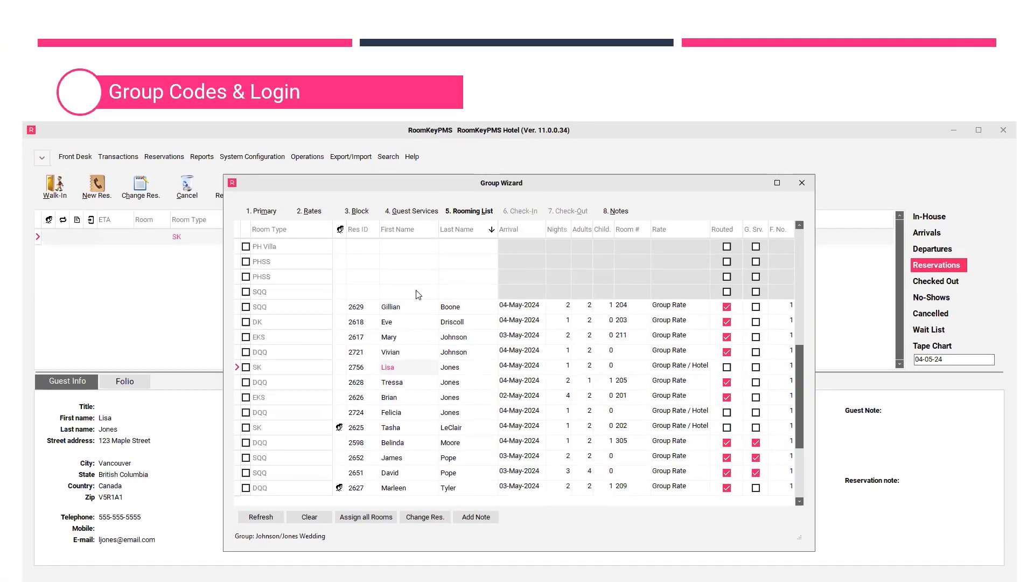
- Close the rooming list and the groups list, then advance to the next slide
click(801, 184)
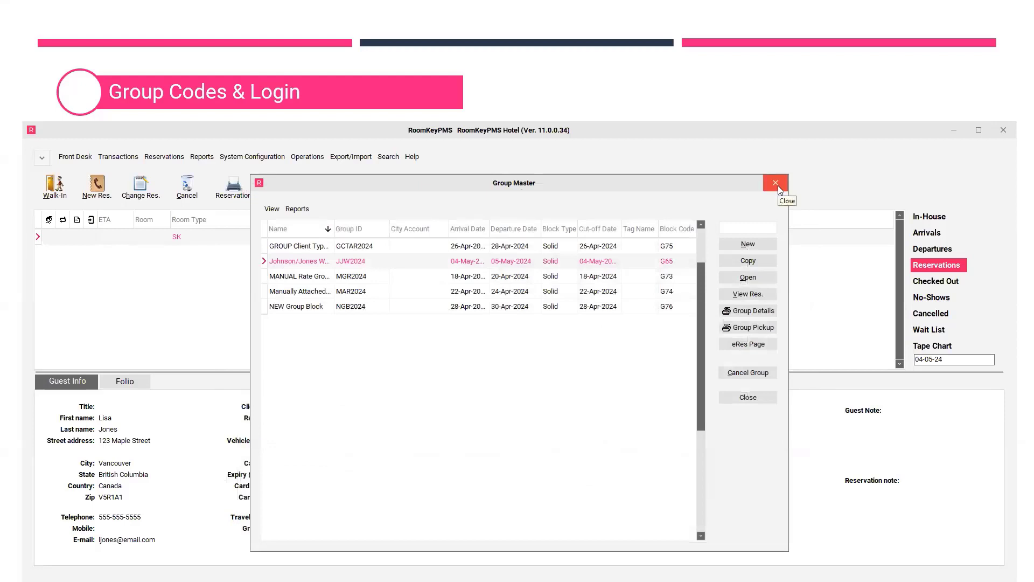
click(778, 185)
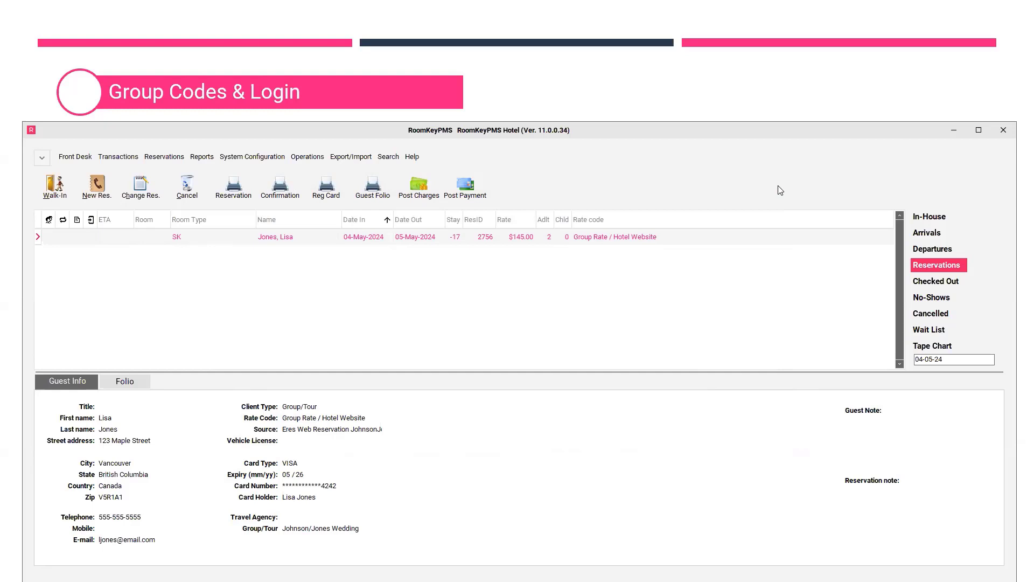
click(804, 105)
click(307, 154)
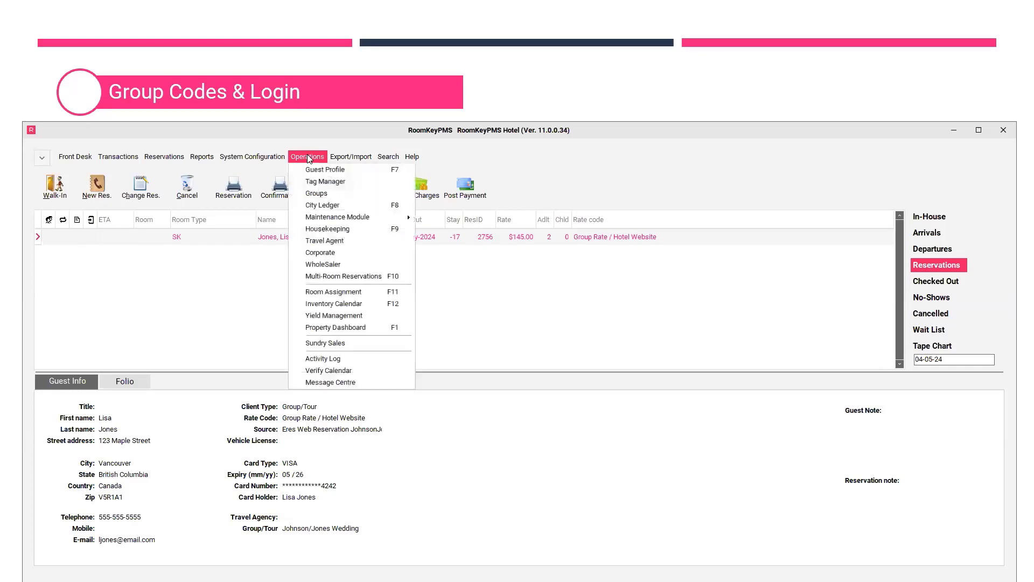
click(315, 193)
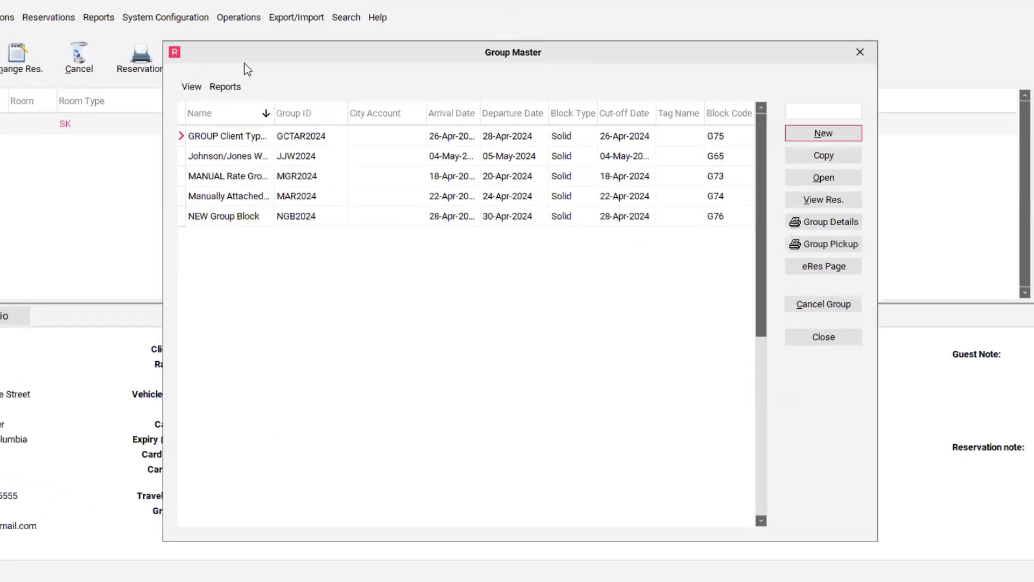
click(259, 192)
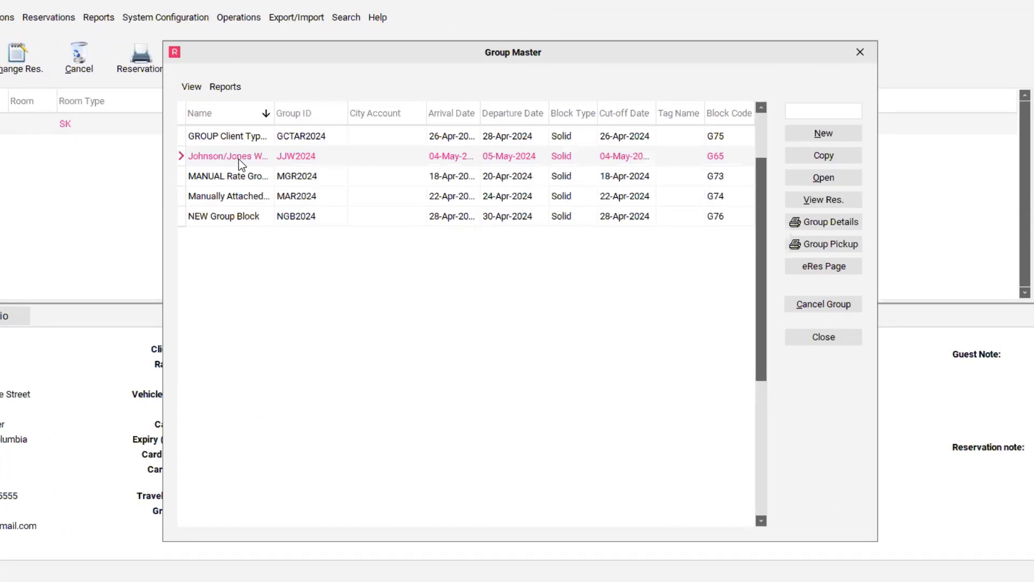
click(823, 268)
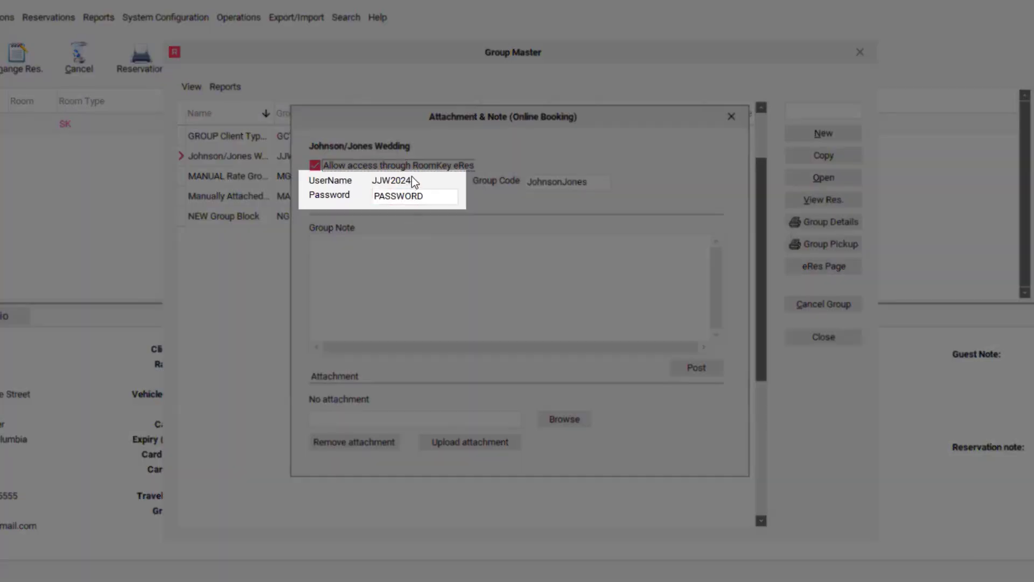
click(413, 195)
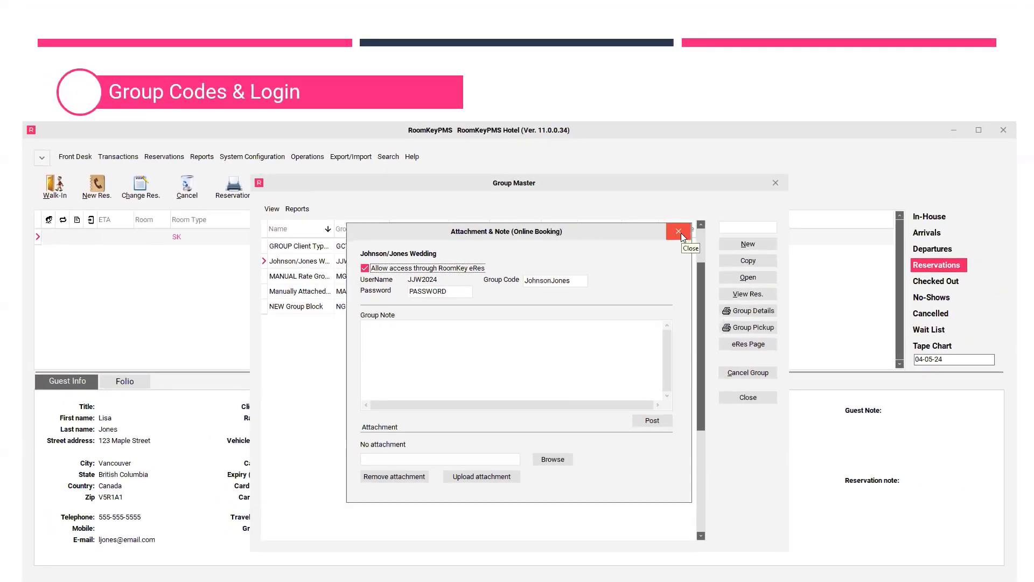
click(680, 233)
click(776, 183)
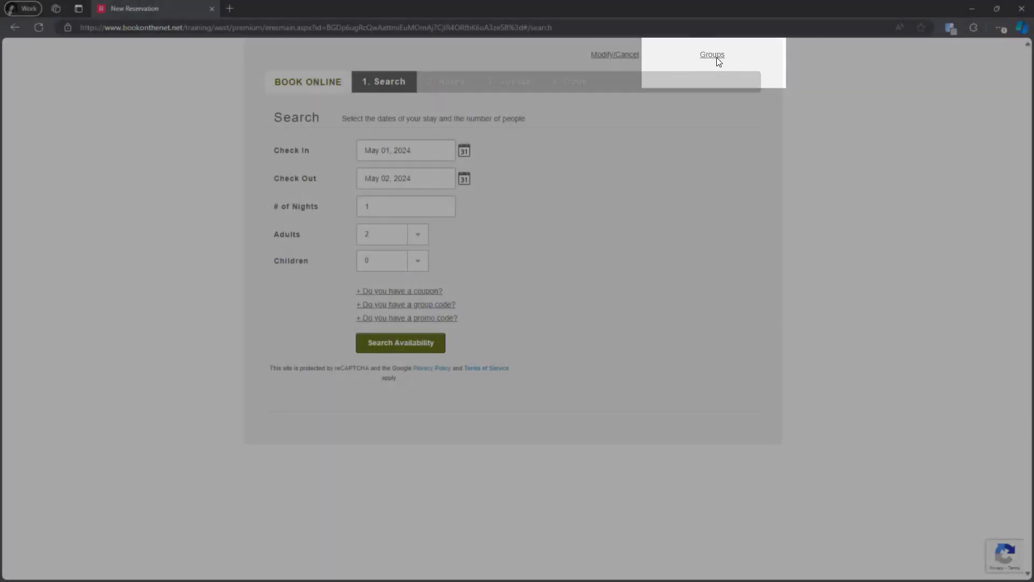
- Log in to the eRes Groups portal with the wedding group's ID and password
click(716, 57)
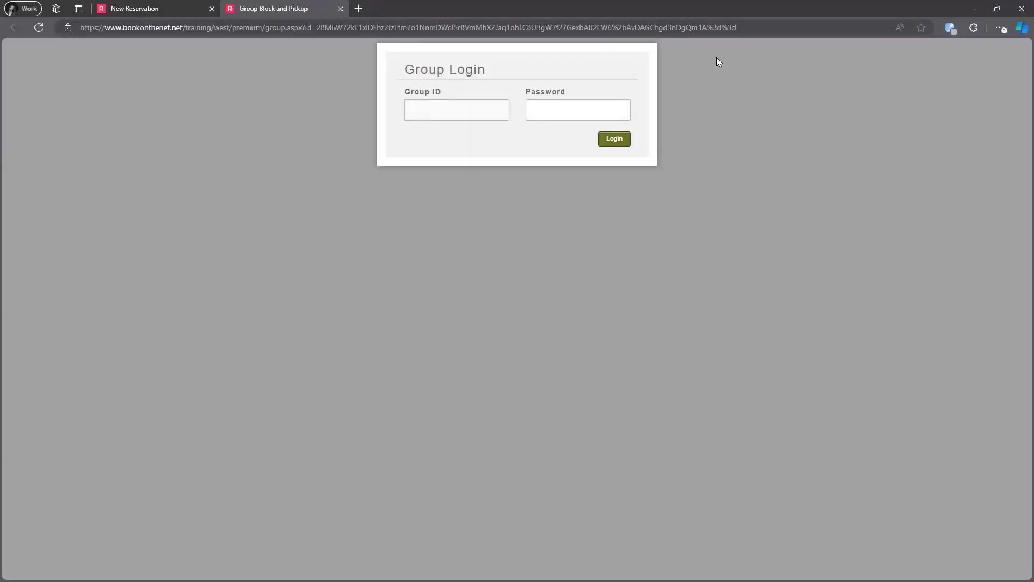
text(JW2024)
key(Tab)
text(********)
click(617, 141)
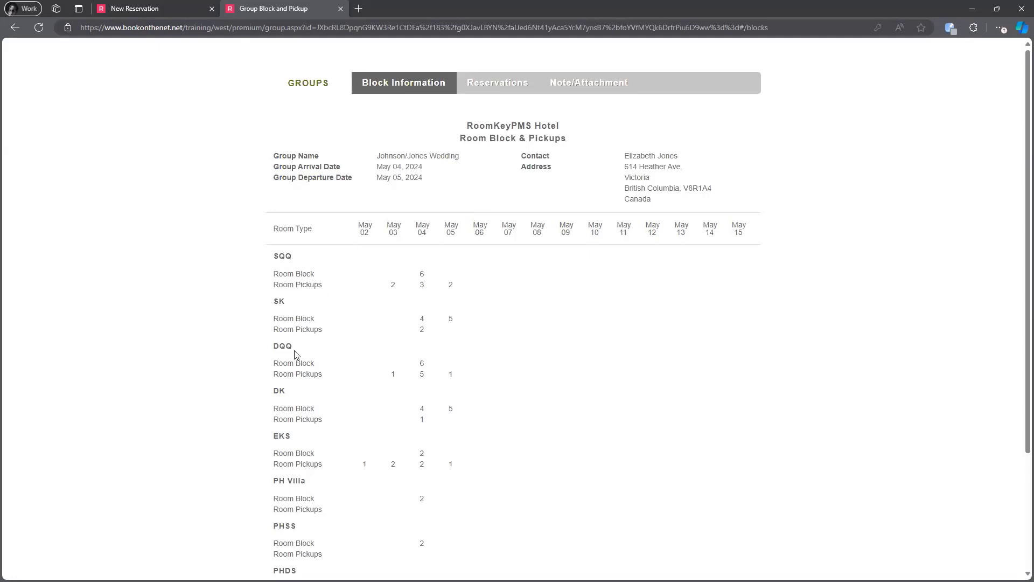
- Scroll the Block Information report to check 13 total pickups and 13 rooms remaining on May 04
scroll(310, 444, down, 3)
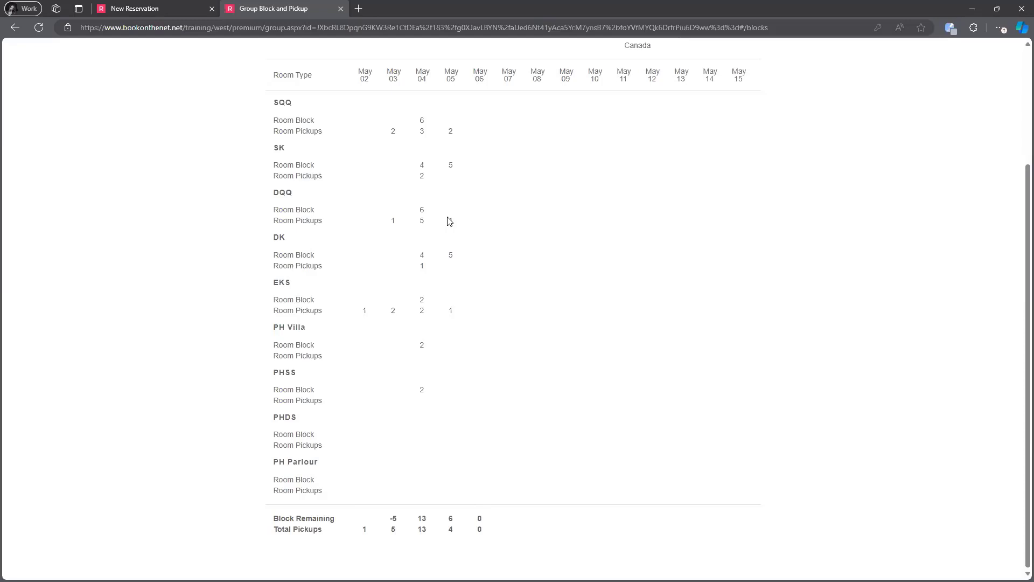
scroll(449, 221, up, 3)
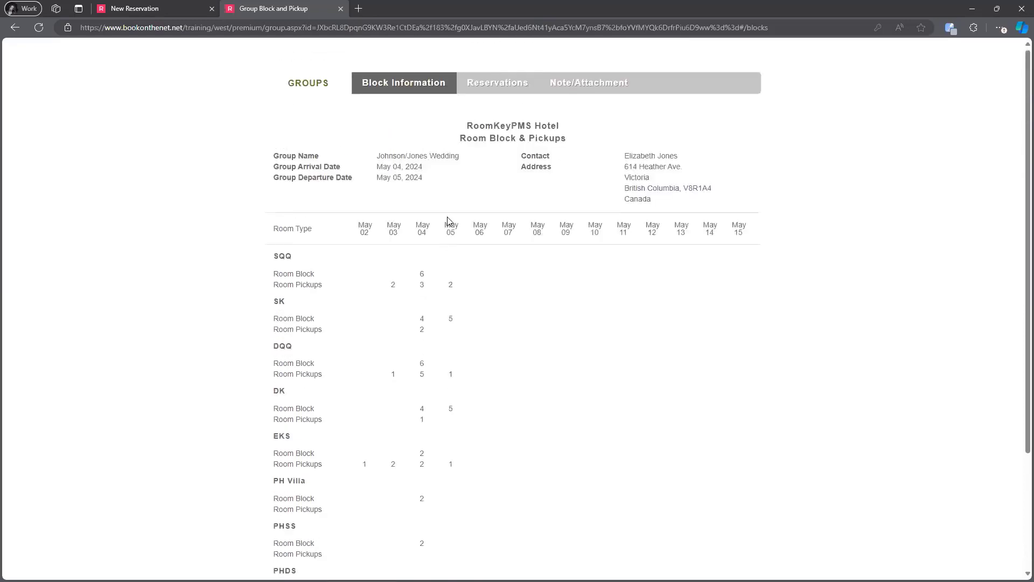
- Review the group's 13 booked reservations, then view its empty note and attachment page
click(521, 87)
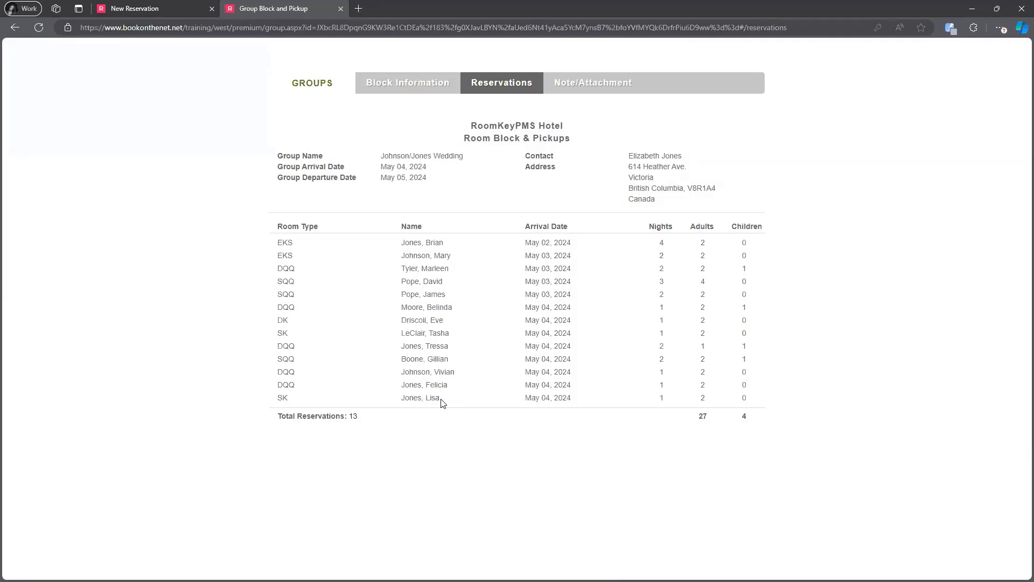
click(606, 87)
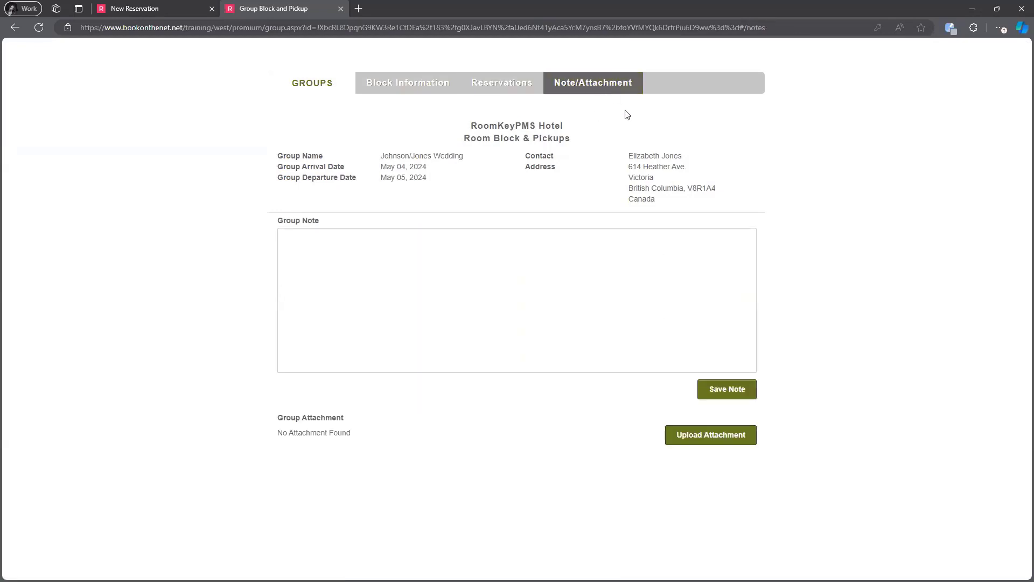
- Place the cursor in the Group Note box, then return to the May 02–15 Block Information report
click(349, 261)
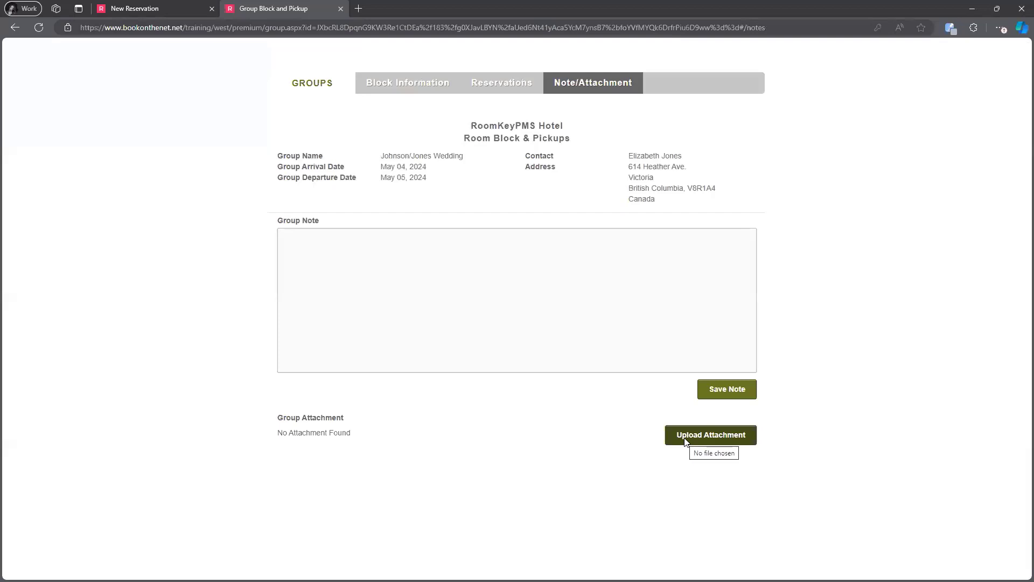
click(418, 87)
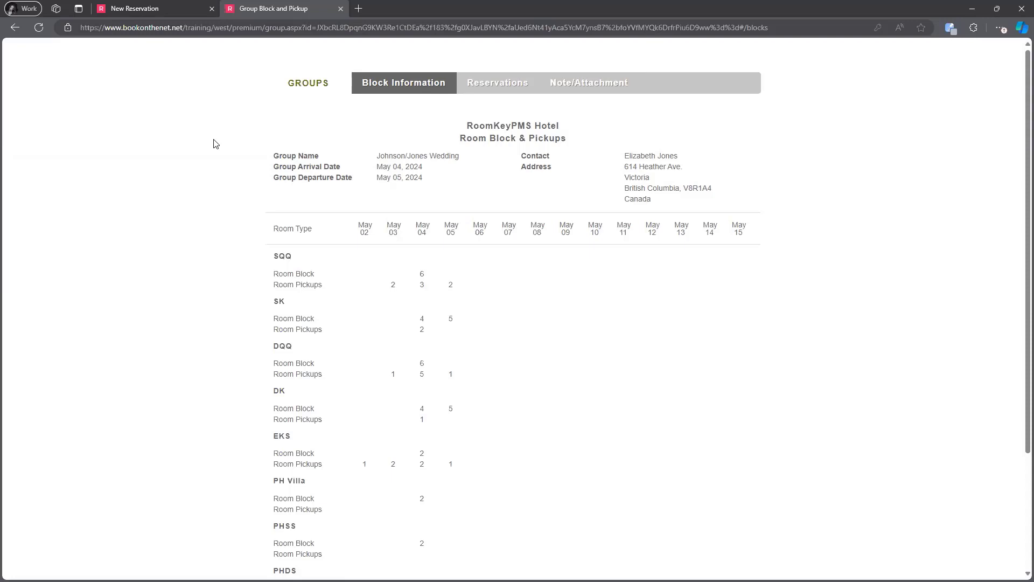
- Switch back to the New Reservation booking page and advance to the 'When Can I Start Using eRes?' slide
click(176, 8)
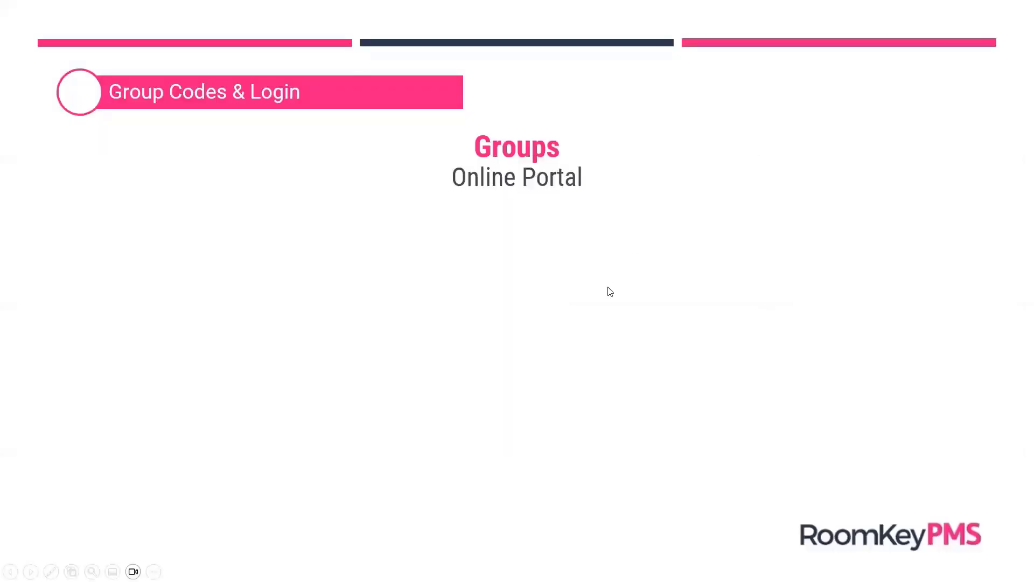
click(610, 291)
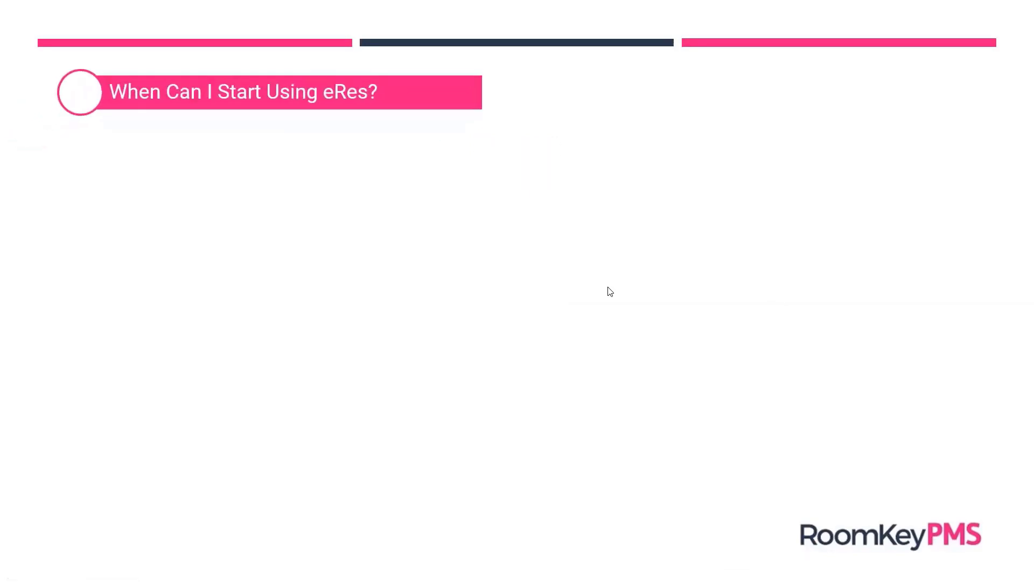